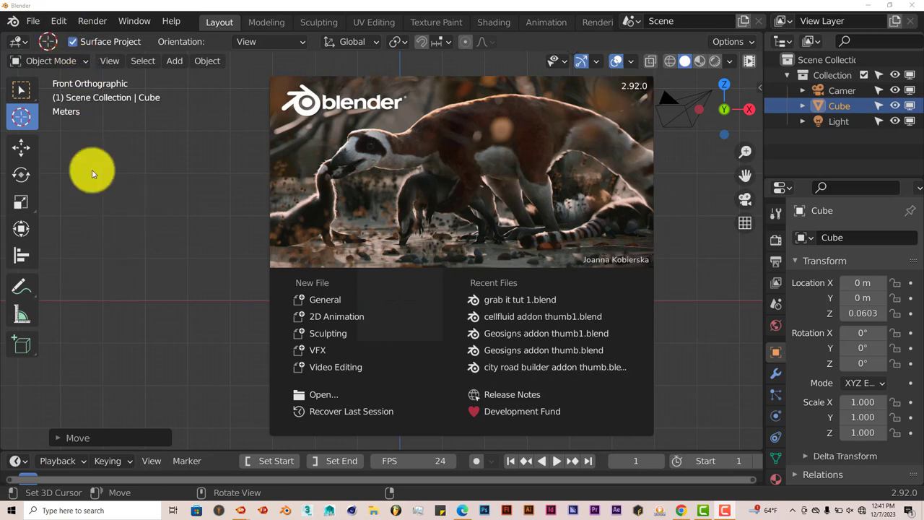
- Verify in Preferences' add-on list, filtered by 'grab', that Animation: Grab-it is enabled
{"action": "left_click", "coordinate": [60, 21]}
{"action": "left_click", "coordinate": [61, 21]}
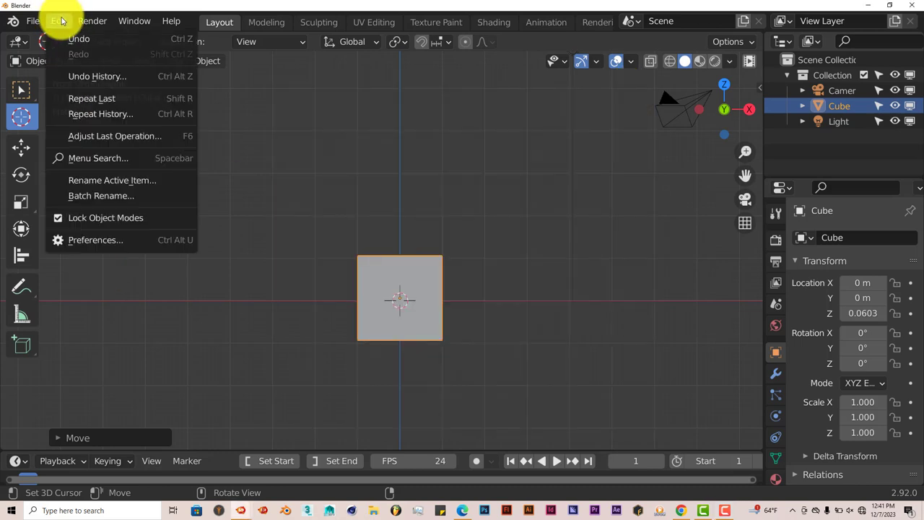
{"action": "left_click", "coordinate": [80, 241]}
{"action": "left_click", "coordinate": [409, 66]}
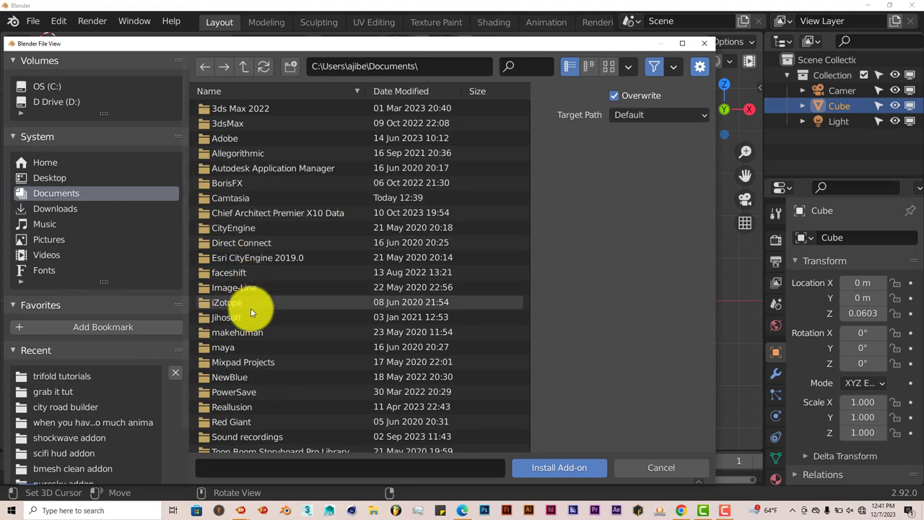
{"action": "left_click", "coordinate": [562, 468]}
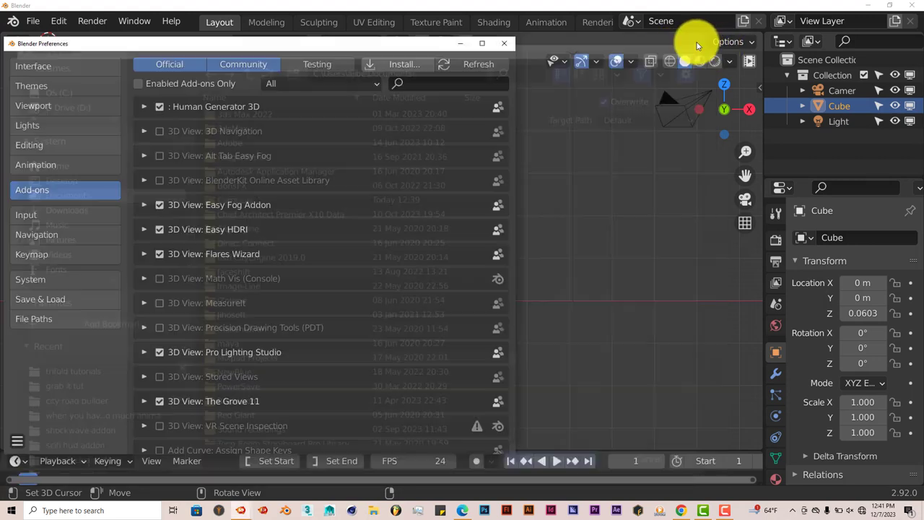
{"action": "left_click", "coordinate": [433, 84]}
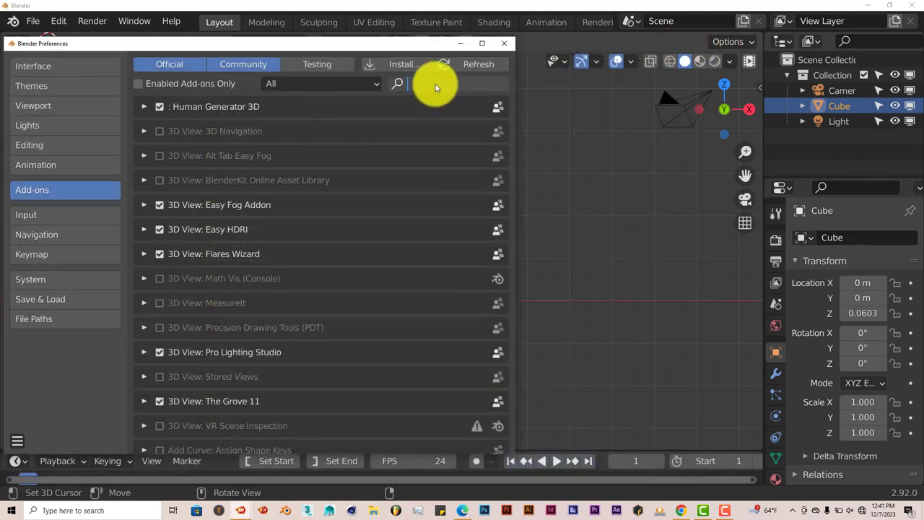
{"action": "type", "text": "grab"}
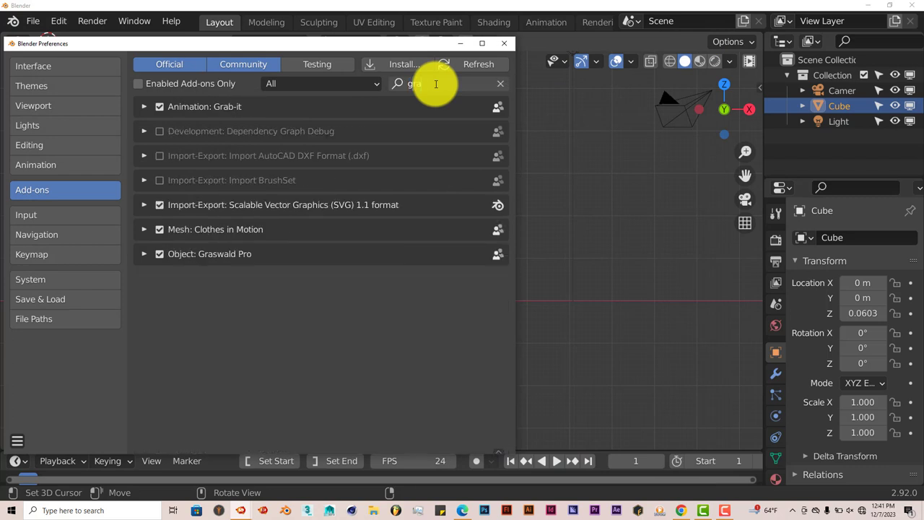
{"action": "left_click", "coordinate": [504, 43]}
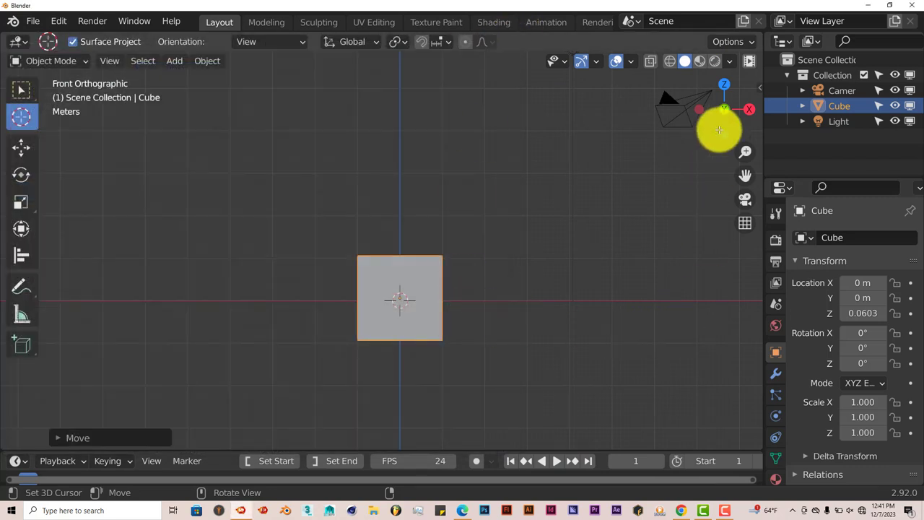
- Show the Grab-It sidebar panel, try its Grab and Drop buttons, and select the Move tool
{"action": "key", "text": "n"}
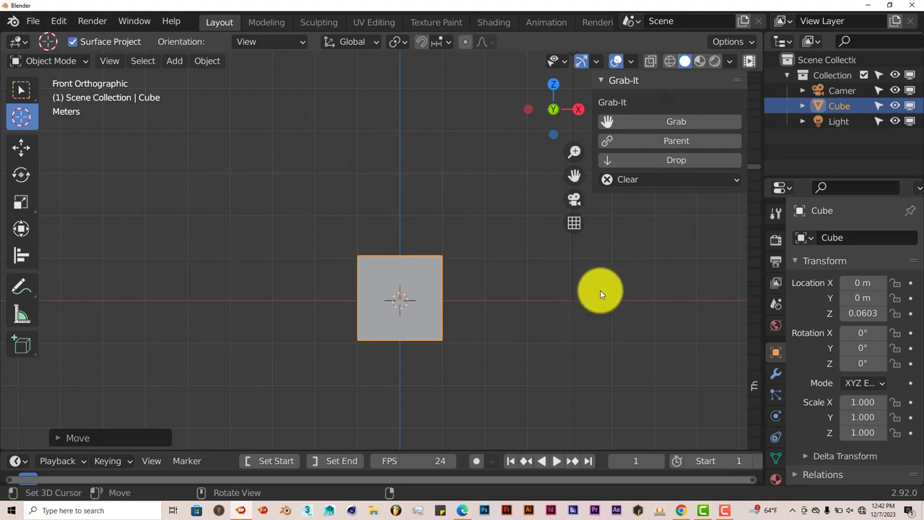
{"action": "left_click", "coordinate": [667, 122]}
{"action": "left_click", "coordinate": [677, 162]}
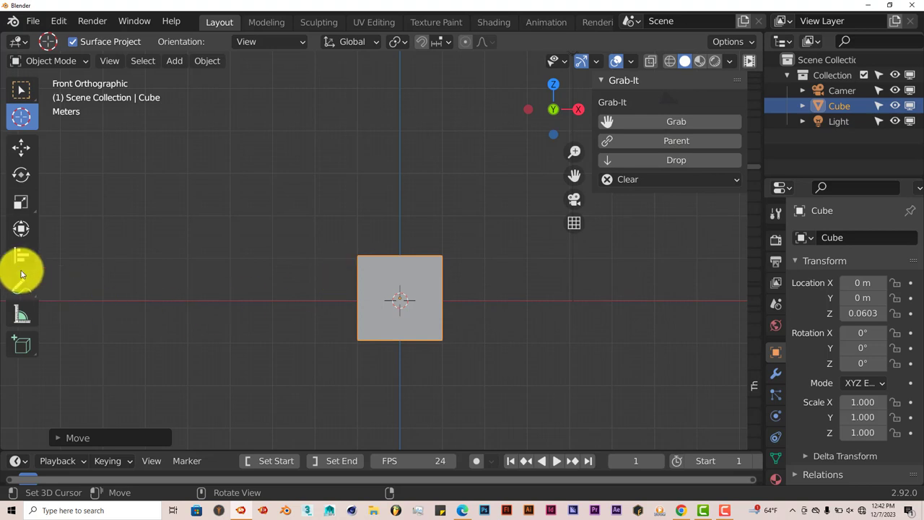
{"action": "left_click", "coordinate": [20, 148]}
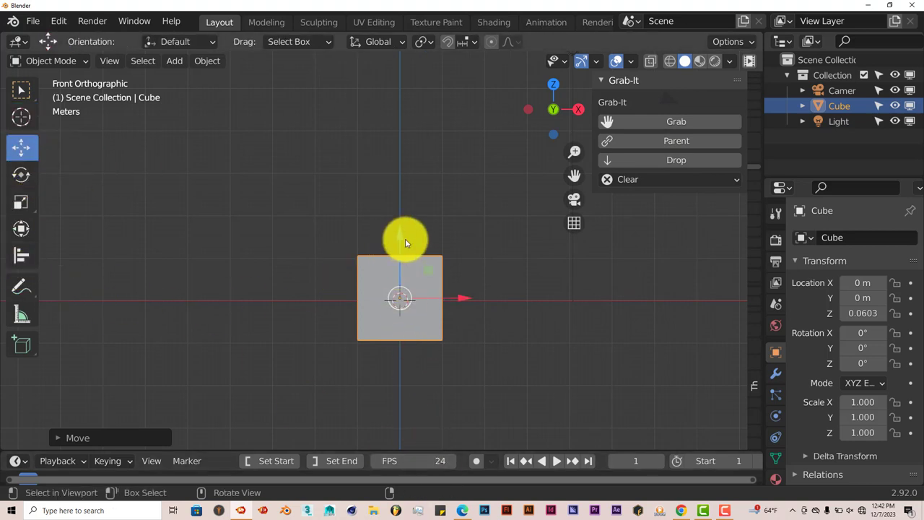
- Raise the cube to about Z 3.9 m, then add and delete a test plane
{"action": "left_click_drag", "start_coordinate": [400, 241], "coordinate": [407, 74]}
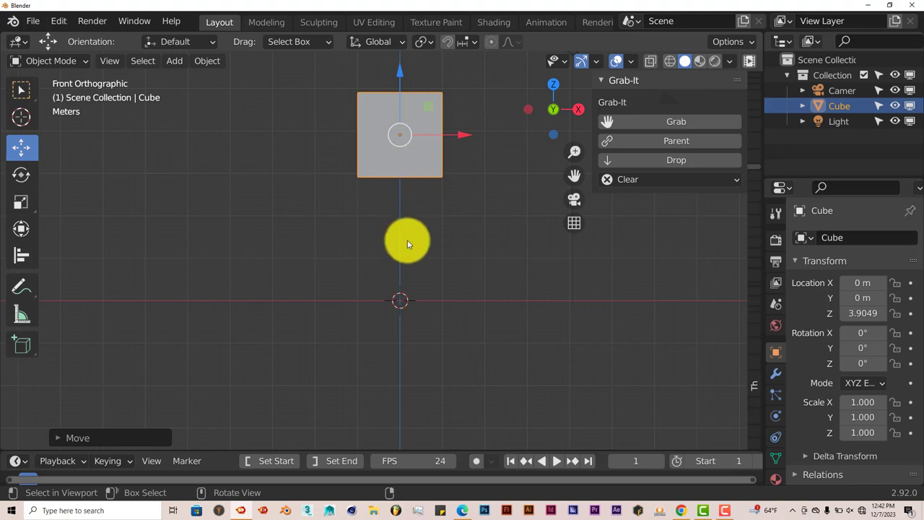
{"action": "key", "text": "shift+a"}
{"action": "mouse_move", "coordinate": [407, 134]}
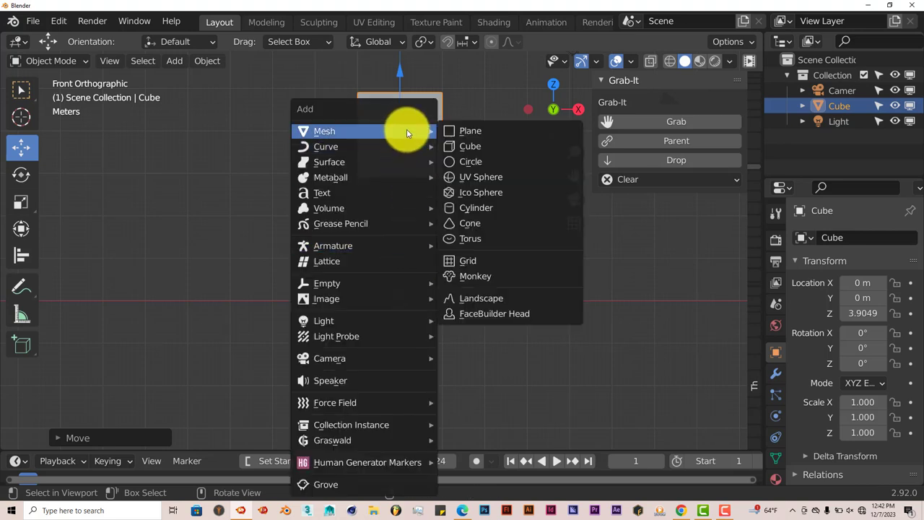
{"action": "left_click", "coordinate": [480, 130]}
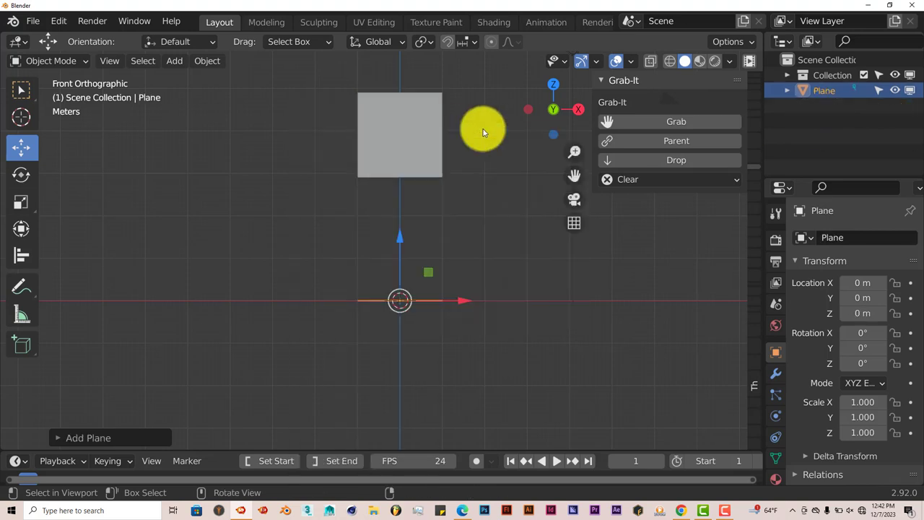
{"action": "key", "text": "x"}
{"action": "left_click", "coordinate": [423, 278]}
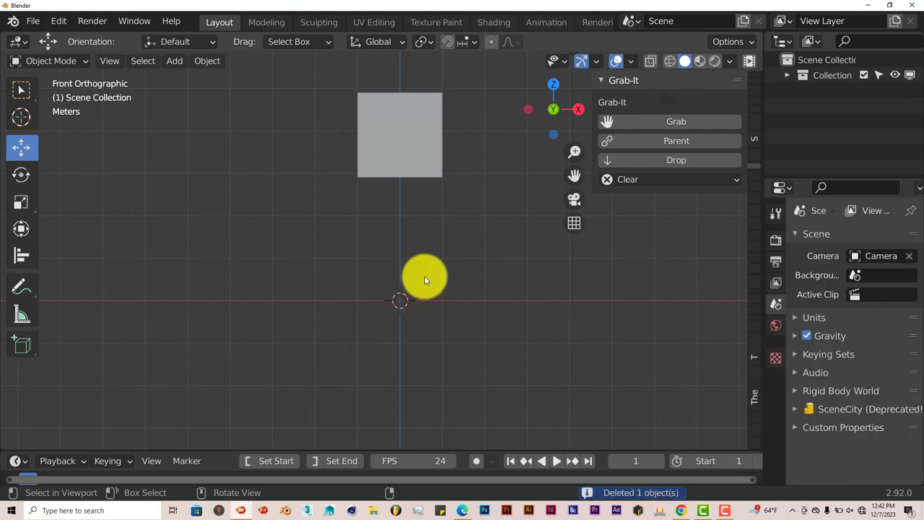
- Add a Suzanne monkey head at the origin beneath the cube
{"action": "key", "text": "shift+a"}
{"action": "mouse_move", "coordinate": [412, 131]}
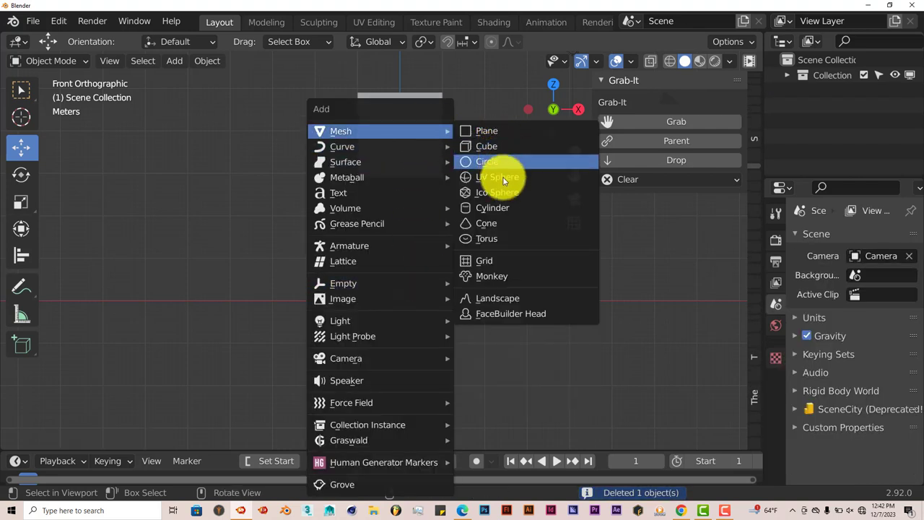
{"action": "left_click", "coordinate": [489, 275]}
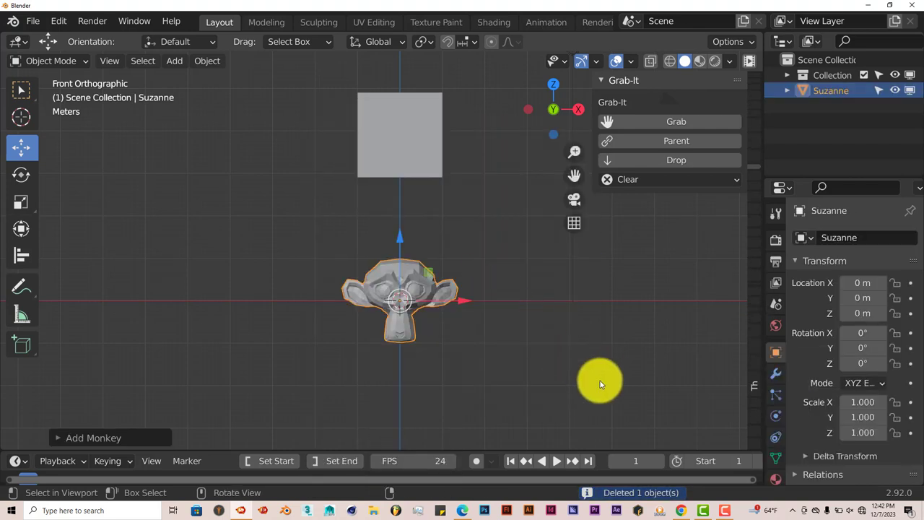
- Add a Subdivision Surface modifier to Suzanne and apply it to the mesh
{"action": "left_click", "coordinate": [774, 373]}
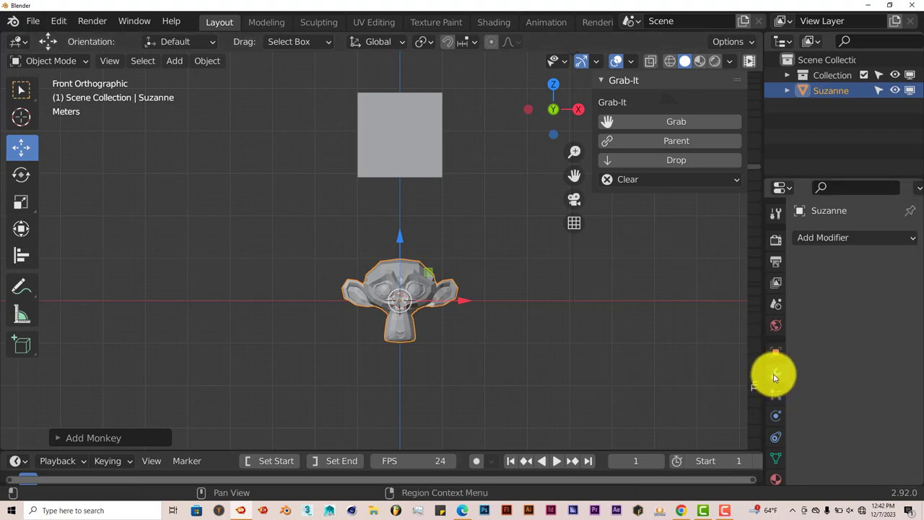
{"action": "left_click", "coordinate": [826, 238]}
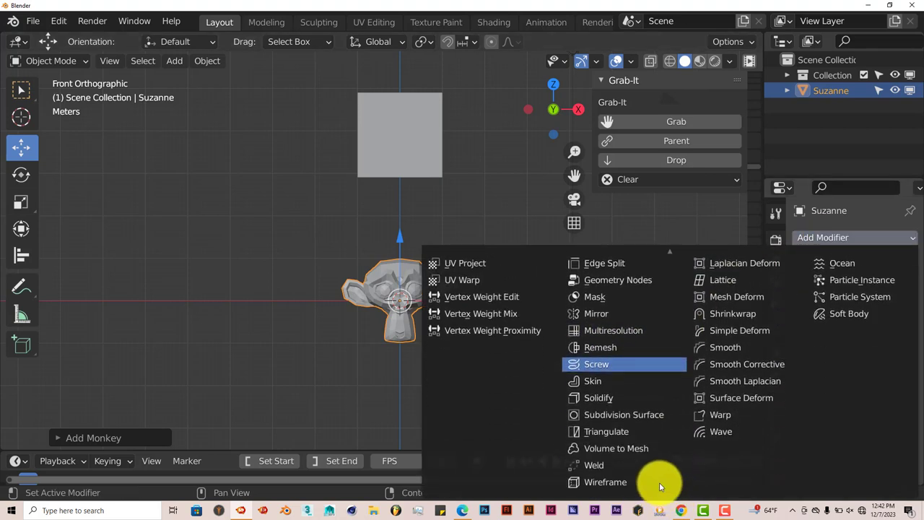
{"action": "left_click", "coordinate": [652, 416]}
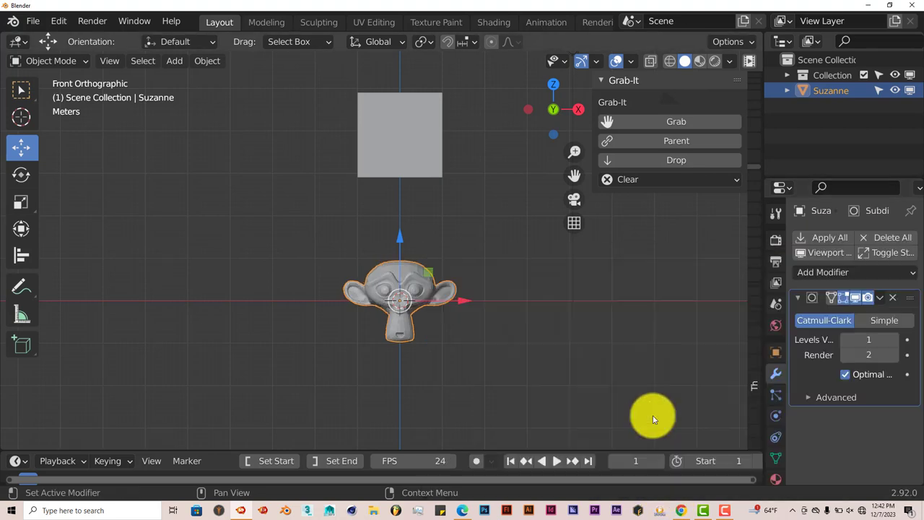
{"action": "left_click", "coordinate": [880, 299]}
{"action": "left_click", "coordinate": [857, 311]}
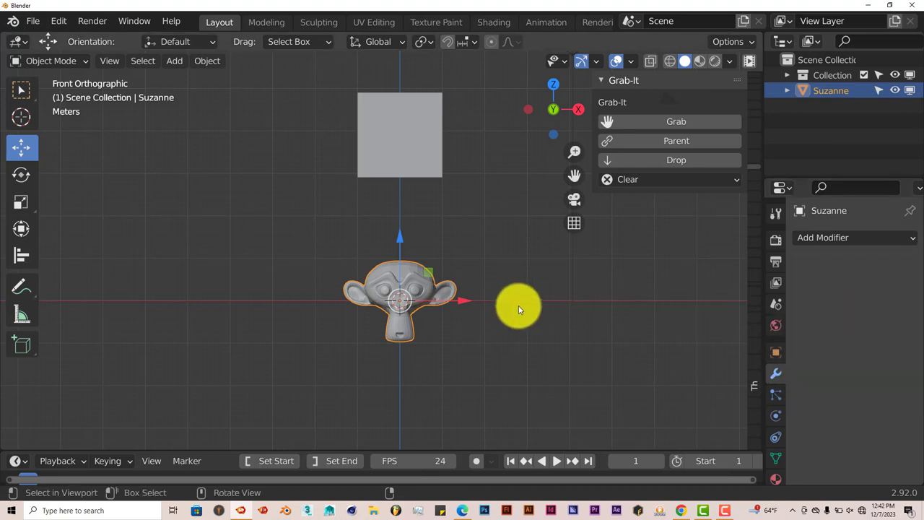
{"action": "scroll", "coordinate": [442, 347], "scroll_direction": "up", "scroll_amount": 3}
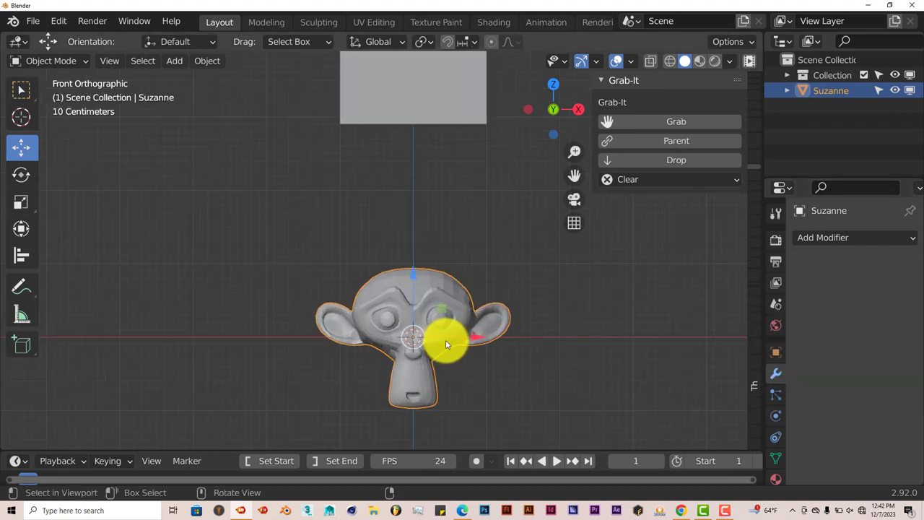
{"action": "scroll", "coordinate": [444, 341], "scroll_direction": "down", "scroll_amount": 2}
- Enlarge the timeline, then lower the cube to sit just above Suzanne
{"action": "left_click_drag", "start_coordinate": [495, 450], "coordinate": [495, 408]}
{"action": "left_click", "coordinate": [403, 128]}
{"action": "scroll", "coordinate": [402, 124], "scroll_direction": "down", "scroll_amount": 1}
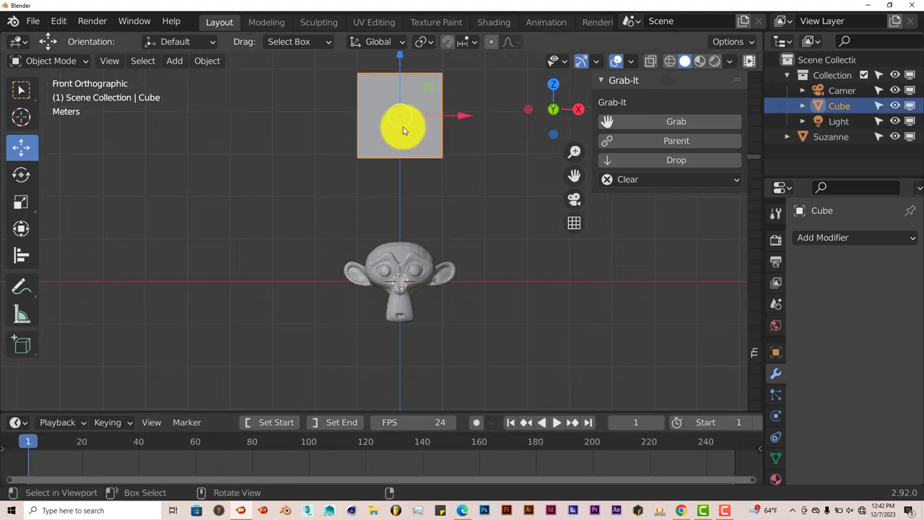
{"action": "left_click_drag", "start_coordinate": [398, 57], "coordinate": [397, 114]}
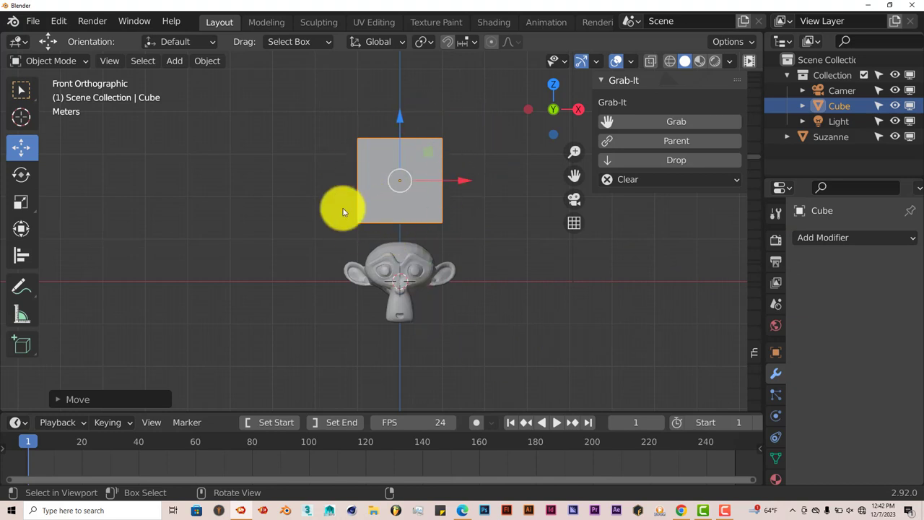
- Turn on auto keying, key the cube at frame 1, and shift it about 4.4 m left
{"action": "left_click", "coordinate": [476, 423]}
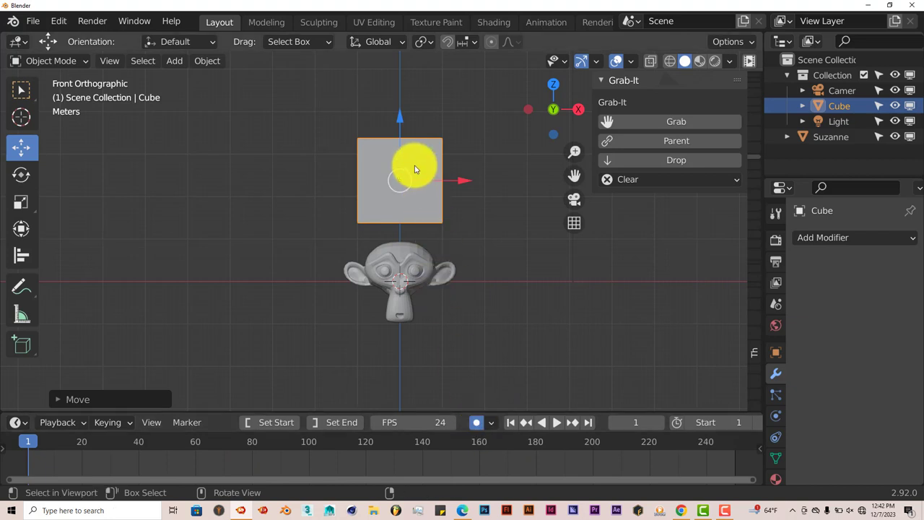
{"action": "left_click", "coordinate": [398, 120]}
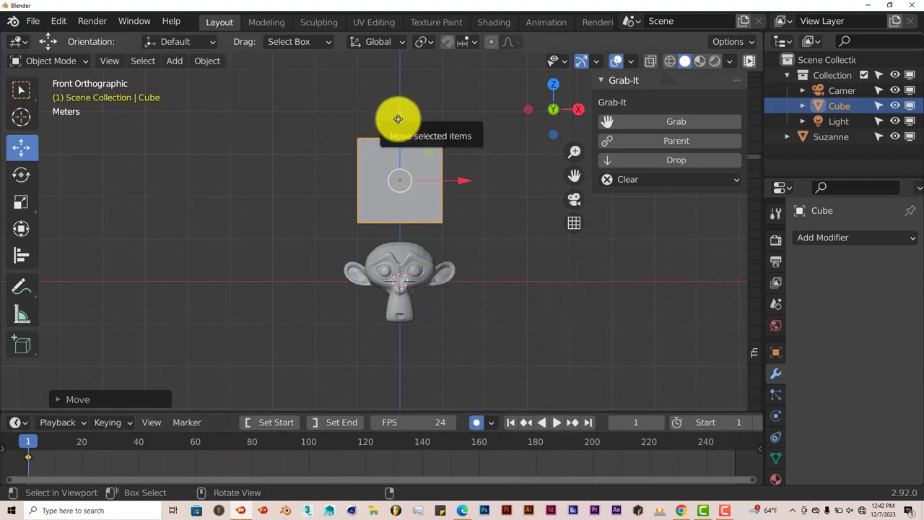
{"action": "left_click_drag", "start_coordinate": [464, 180], "coordinate": [272, 178]}
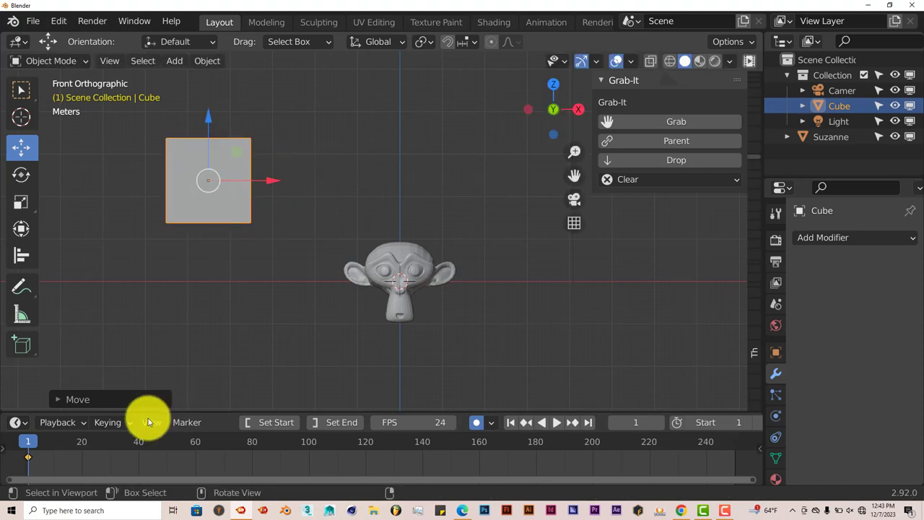
- Key the cube moved right toward Suzanne at frame 20 and further right at frame 40
{"action": "left_click", "coordinate": [84, 448]}
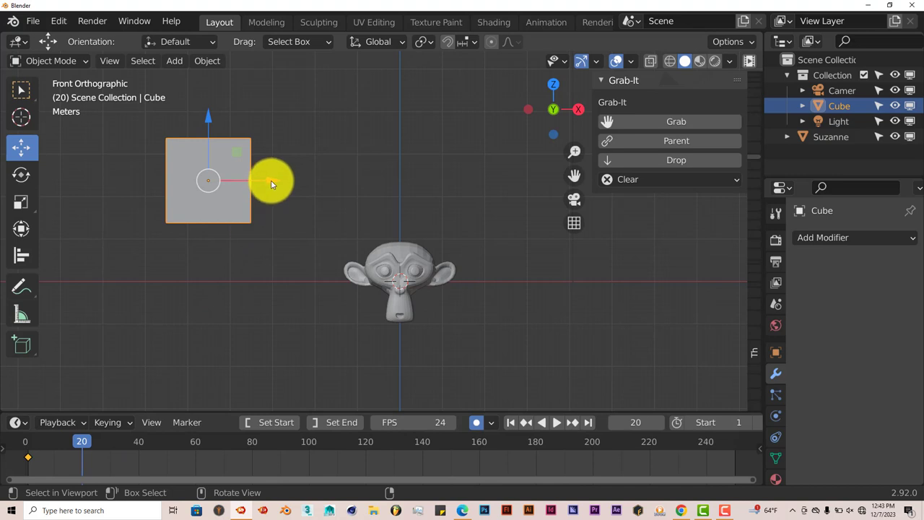
{"action": "left_click_drag", "start_coordinate": [271, 180], "coordinate": [468, 197]}
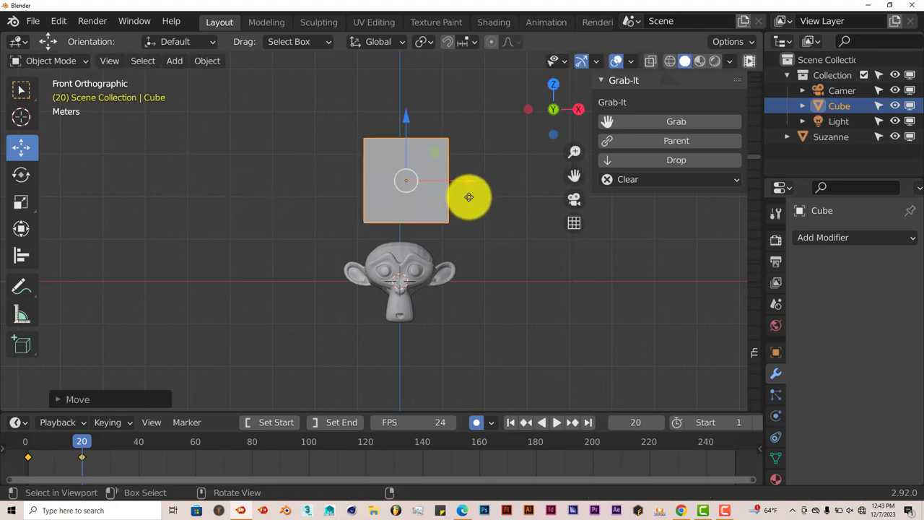
{"action": "left_click", "coordinate": [138, 446]}
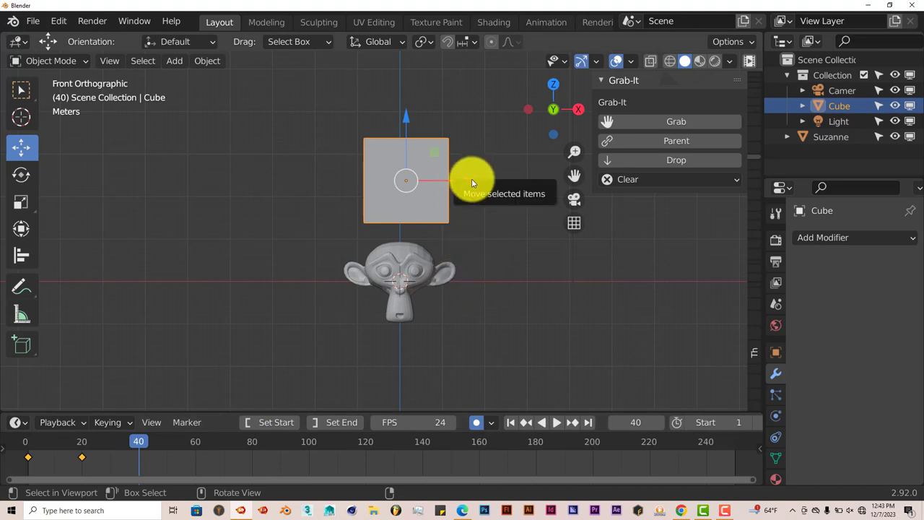
{"action": "left_click_drag", "start_coordinate": [472, 182], "coordinate": [653, 196]}
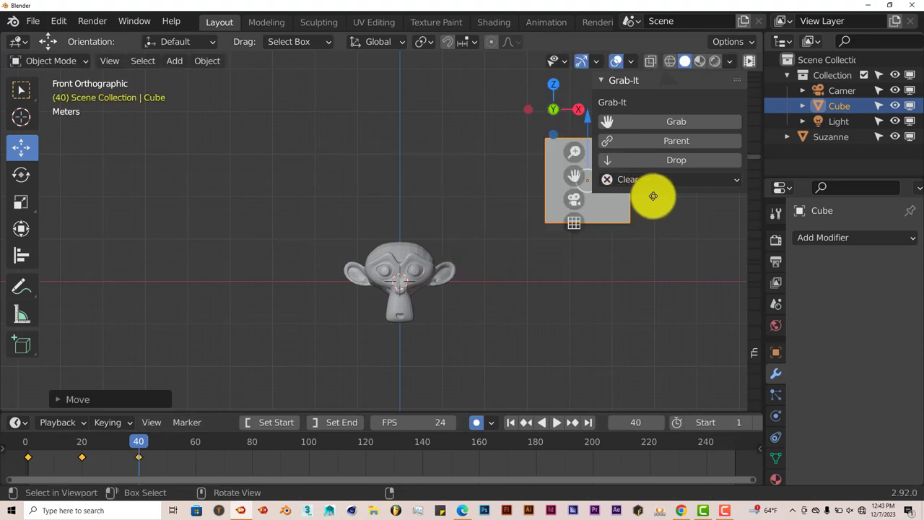
- Set the animation's end frame to 60
{"action": "left_click", "coordinate": [192, 441]}
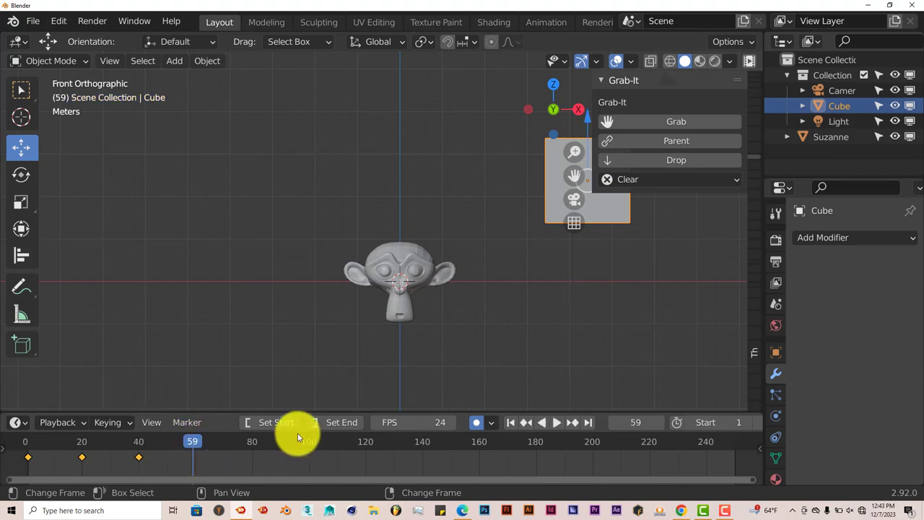
{"action": "left_click", "coordinate": [589, 423]}
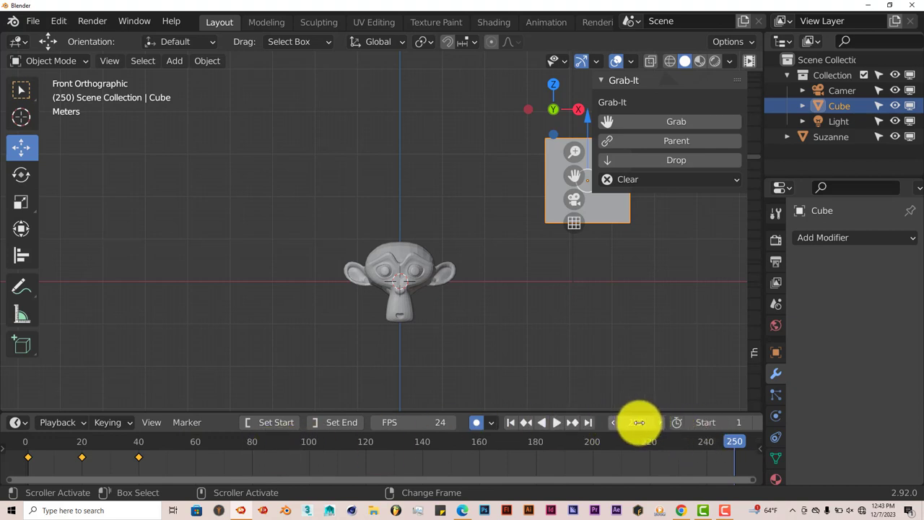
{"action": "scroll", "coordinate": [639, 422], "scroll_direction": "down", "scroll_amount": 2}
{"action": "left_click", "coordinate": [702, 422]}
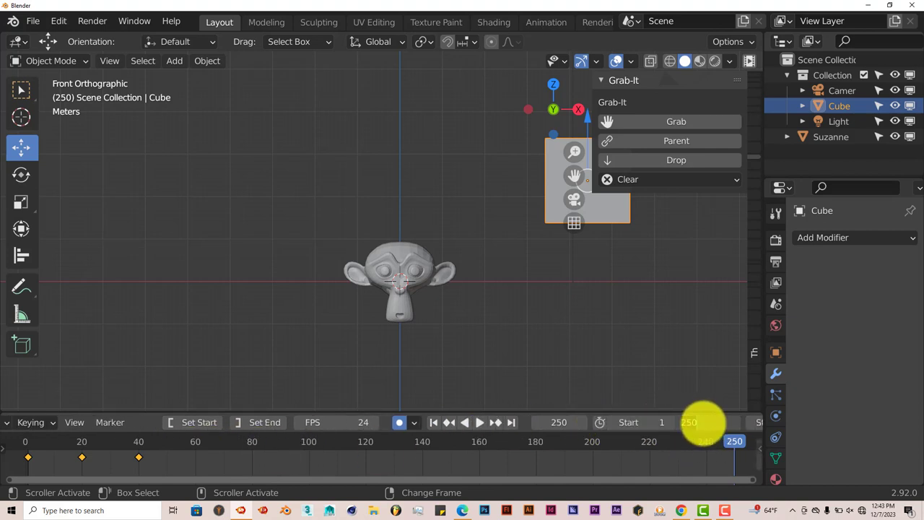
{"action": "type", "text": "60"}
{"action": "key", "text": "Return"}
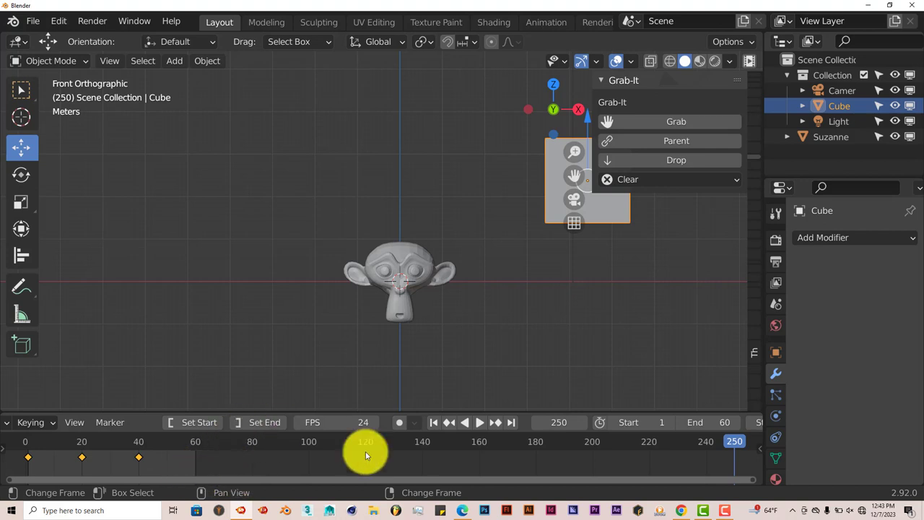
{"action": "left_click", "coordinate": [435, 422]}
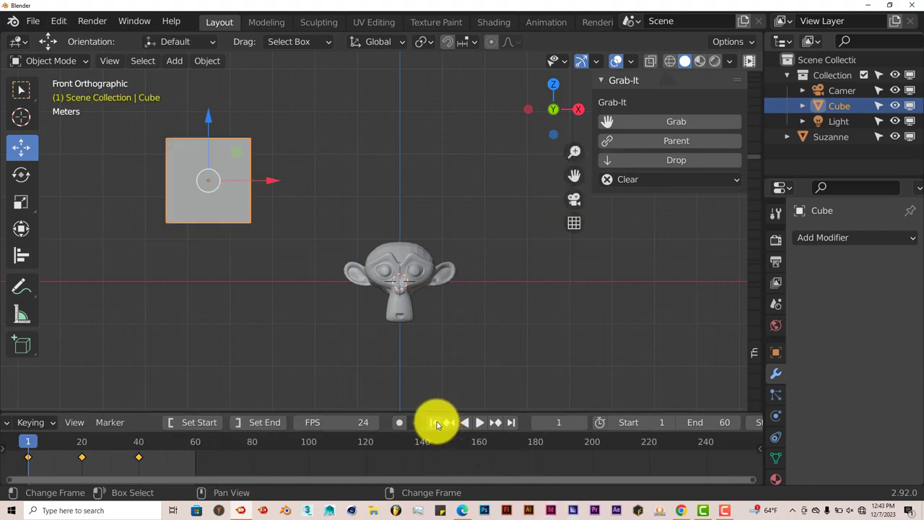
{"action": "left_click", "coordinate": [480, 424]}
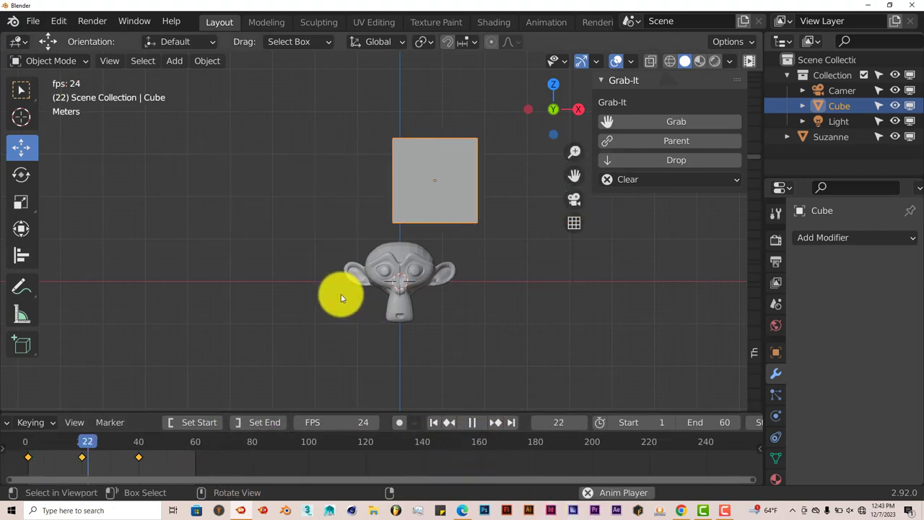
{"action": "left_click", "coordinate": [473, 423]}
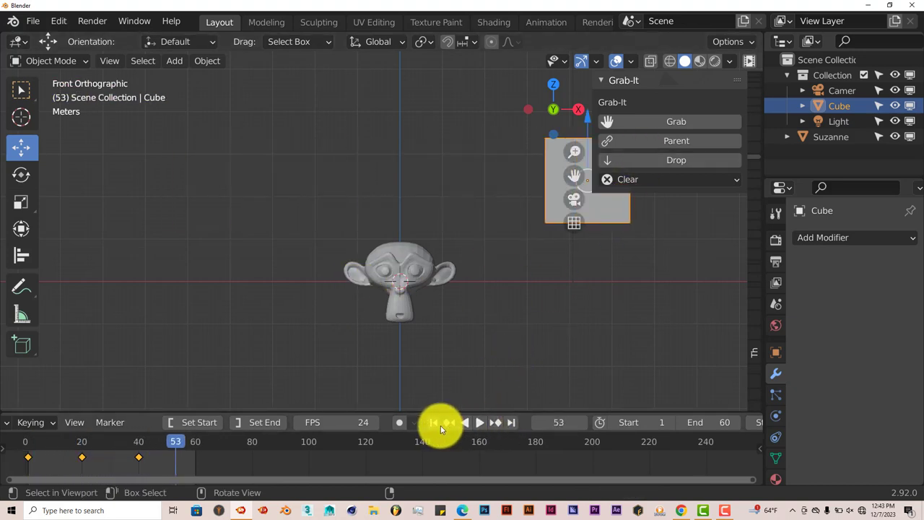
{"action": "left_click", "coordinate": [433, 422]}
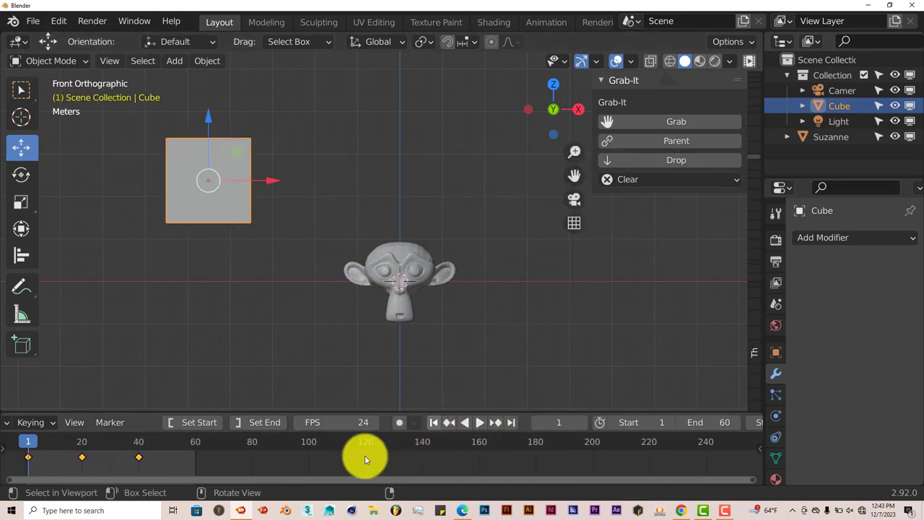
{"action": "left_click", "coordinate": [193, 442]}
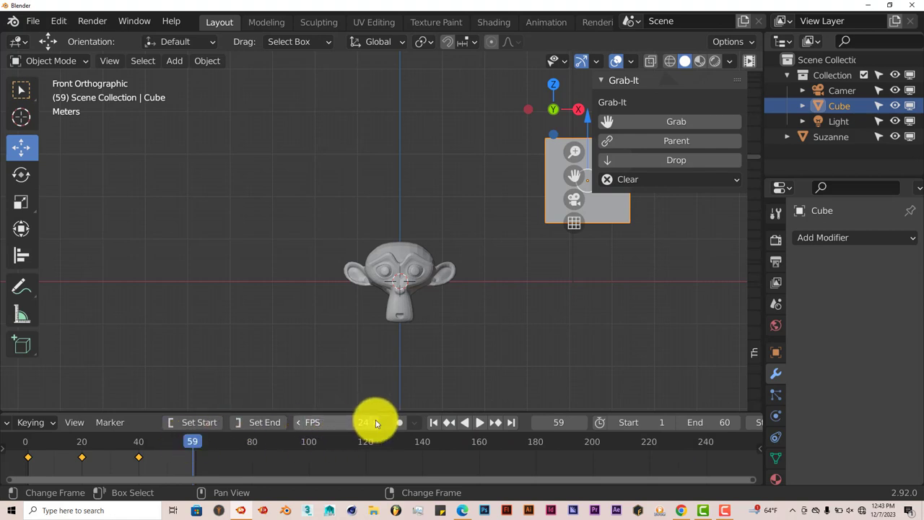
- With auto keying on, move the cube back to the left at frame 60
{"action": "left_click", "coordinate": [195, 443]}
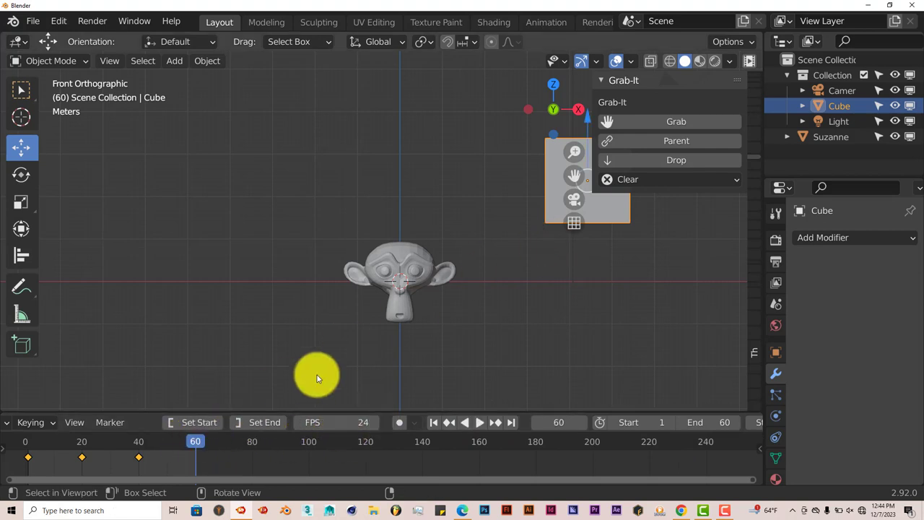
{"action": "left_click", "coordinate": [399, 422]}
{"action": "scroll", "coordinate": [517, 292], "scroll_direction": "down", "scroll_amount": 3}
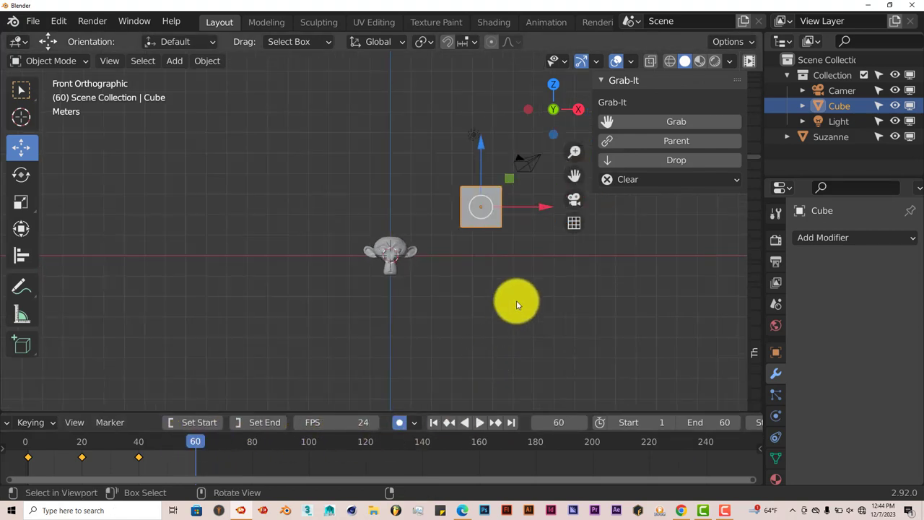
{"action": "left_click", "coordinate": [371, 208]}
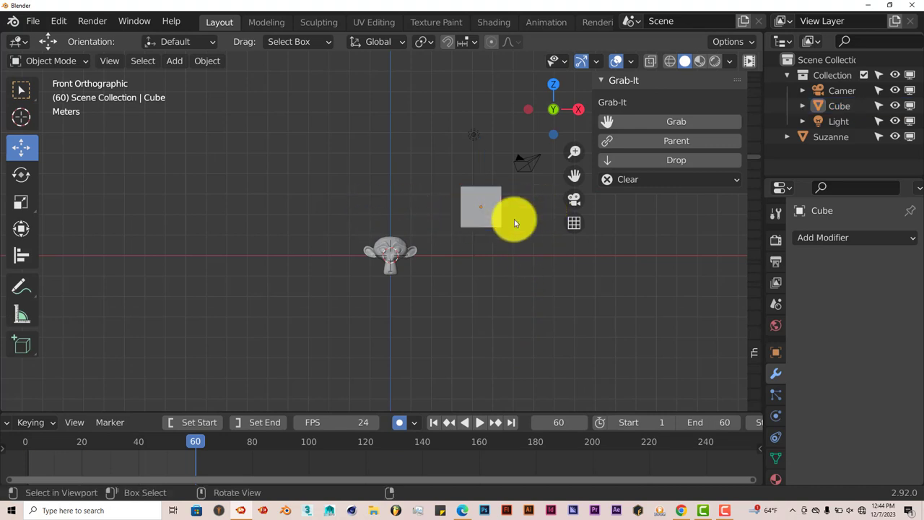
{"action": "left_click", "coordinate": [495, 210]}
{"action": "key", "text": "g"}
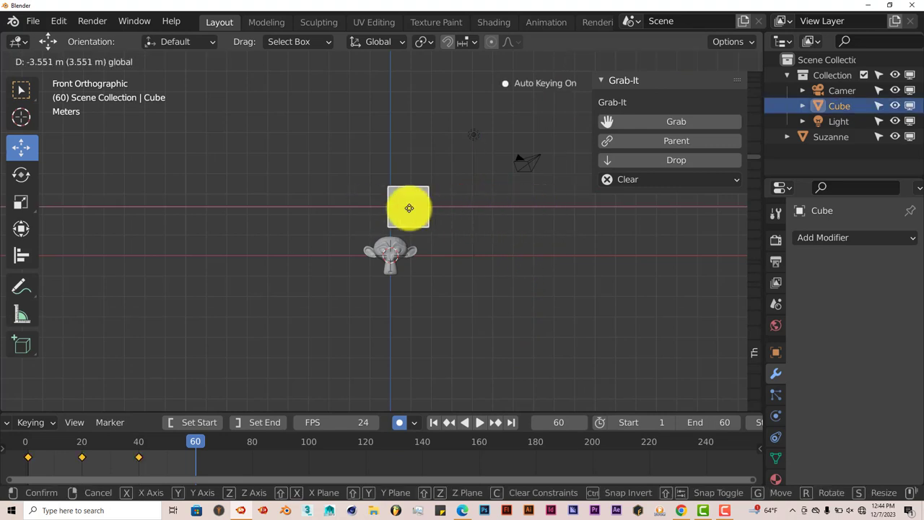
{"action": "left_click", "coordinate": [314, 209]}
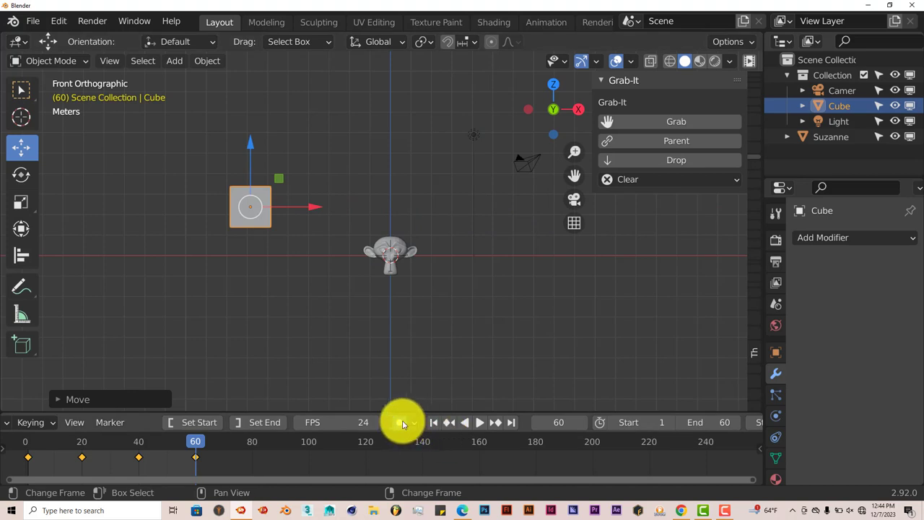
- Play the animation from frame 1 to check it, then return to the first frame
{"action": "left_click", "coordinate": [433, 423]}
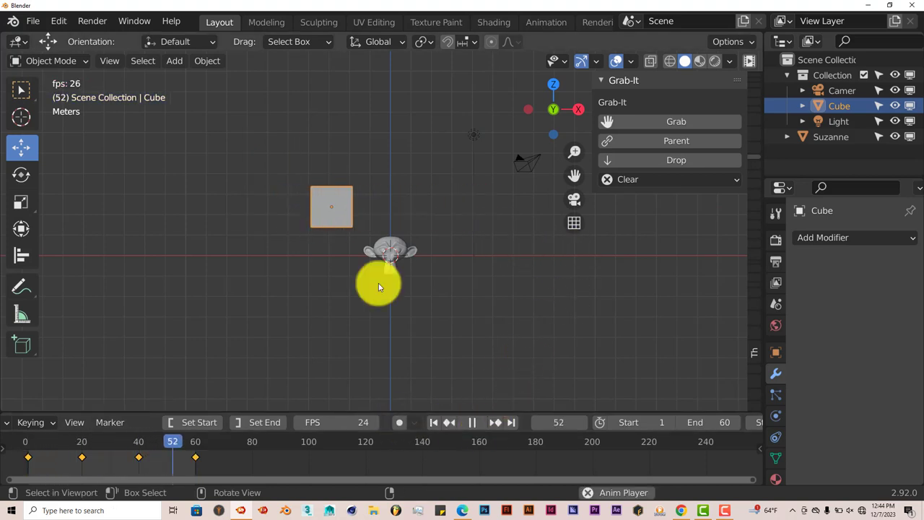
{"action": "left_click", "coordinate": [472, 422]}
{"action": "left_click", "coordinate": [434, 422]}
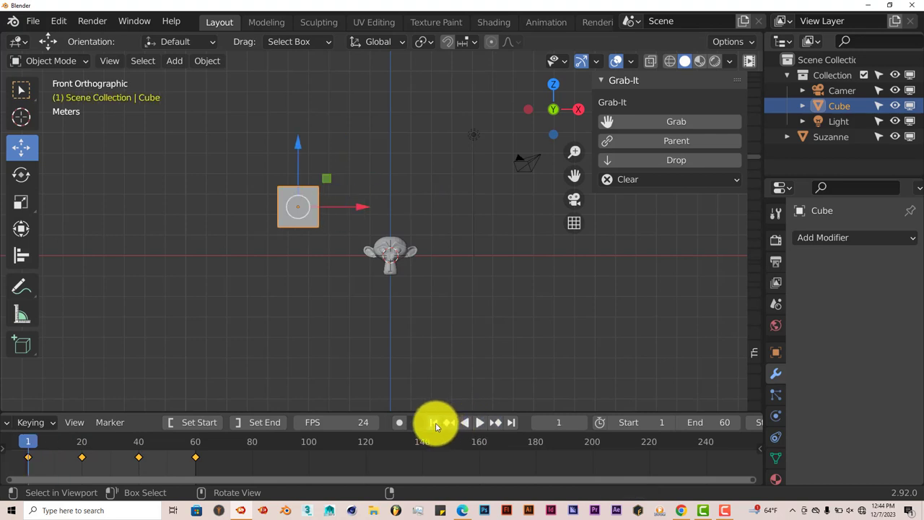
{"action": "scroll", "coordinate": [361, 342], "scroll_direction": "up", "scroll_amount": 3}
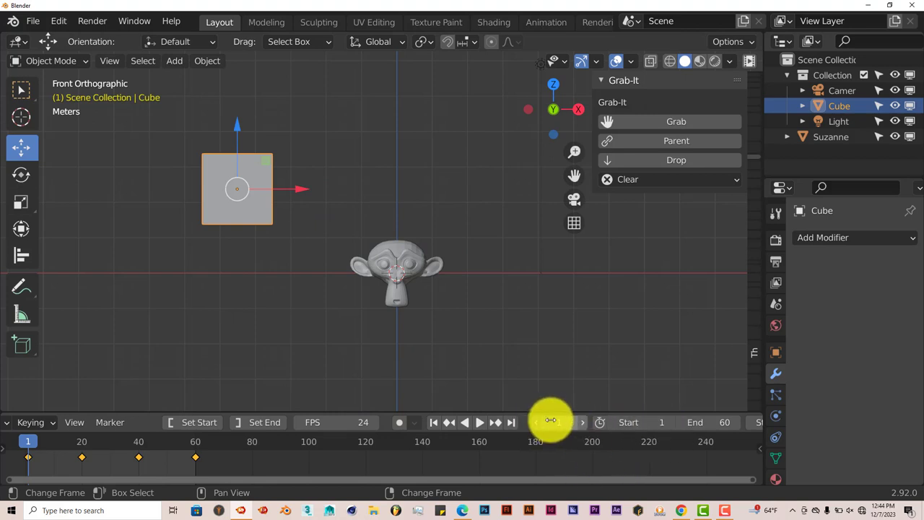
- At frame 21, nudge the cube about 0.26 m left so it sits directly over Suzanne
{"action": "mouse_move", "coordinate": [550, 420]}
{"action": "left_mouse_down"}
{"action": "mouse_move", "coordinate": [570, 422]}
{"action": "mouse_move", "coordinate": [562, 424]}
{"action": "left_mouse_up"}
{"action": "left_click_drag", "start_coordinate": [478, 194], "coordinate": [467, 191]}
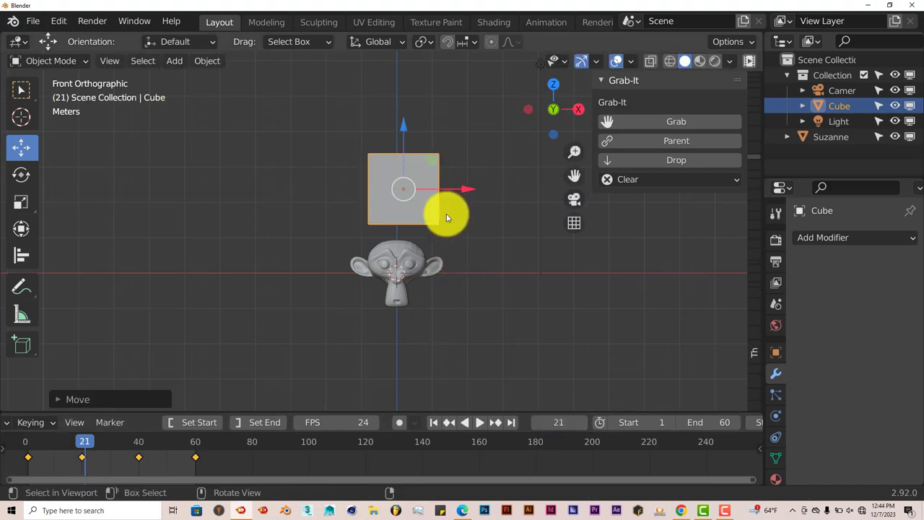
- At frame 20, add a Grab-It grab and parent Suzanne to the grabber
{"action": "left_click", "coordinate": [534, 422]}
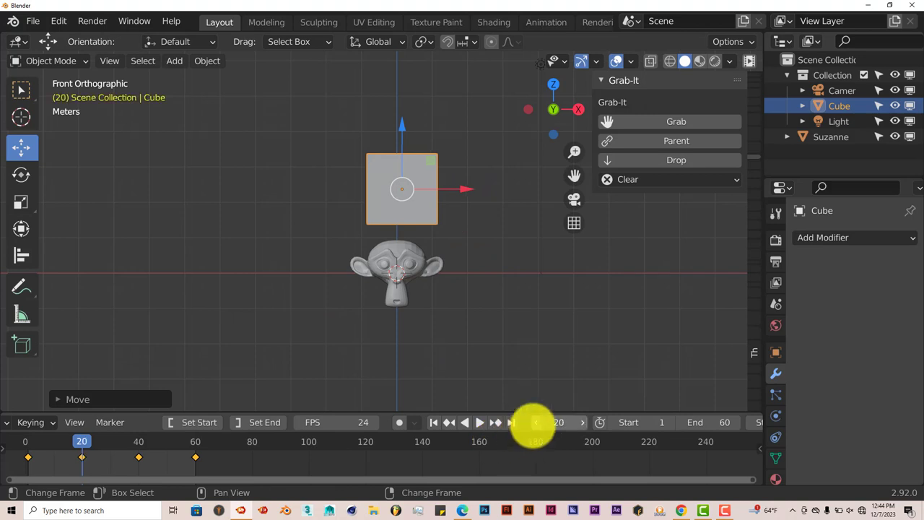
{"action": "left_click", "coordinate": [668, 122]}
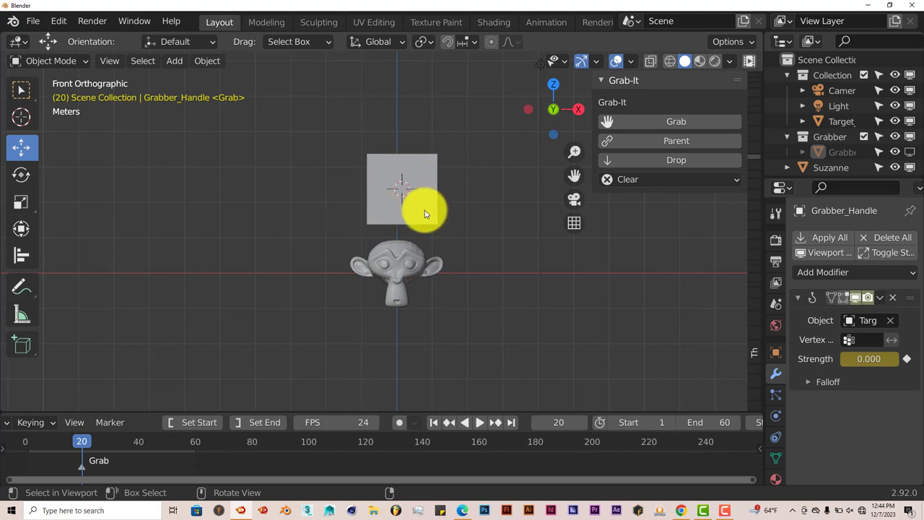
{"action": "left_click", "coordinate": [404, 255]}
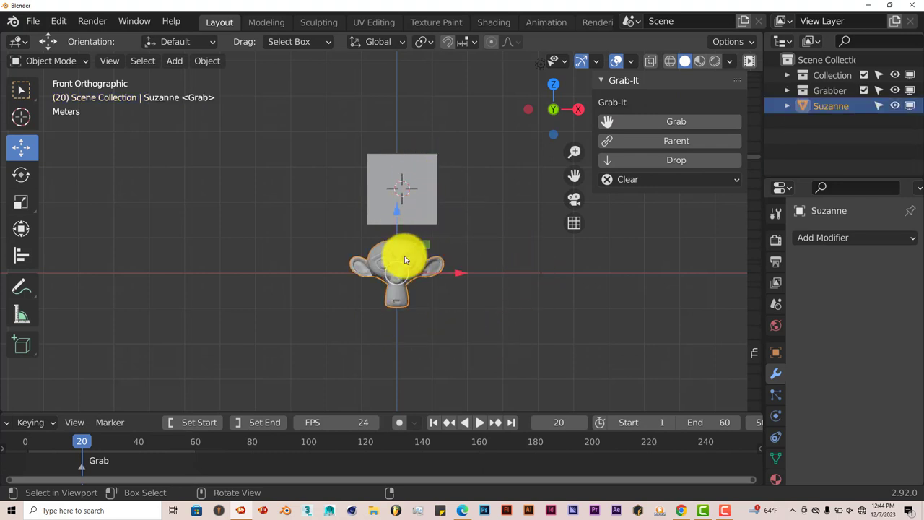
{"action": "left_click", "coordinate": [651, 142]}
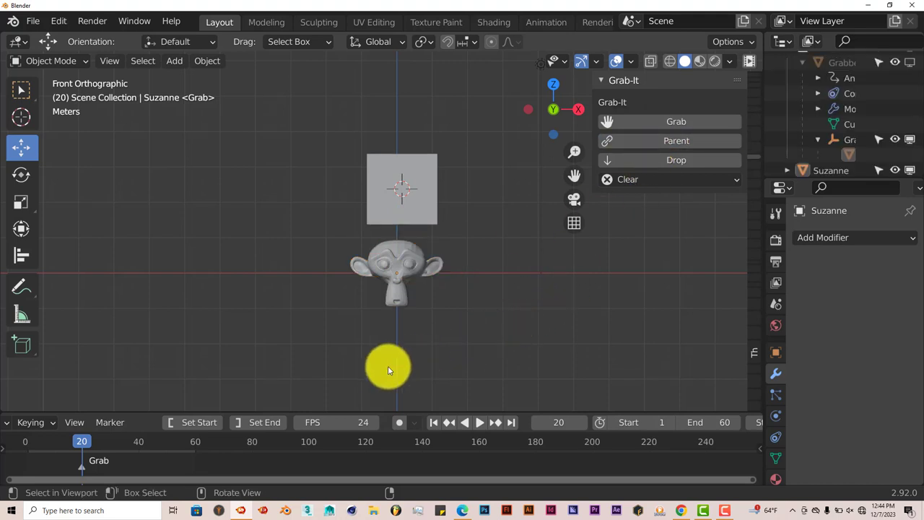
{"action": "left_click", "coordinate": [395, 275]}
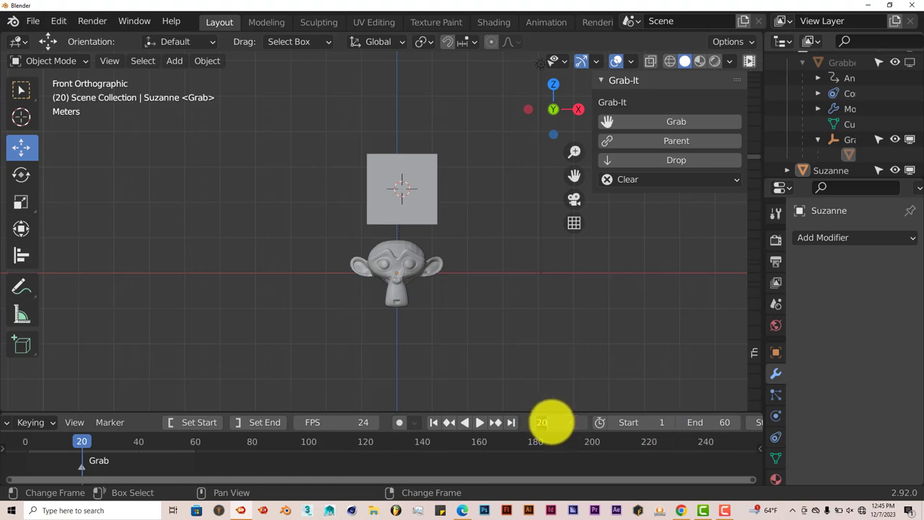
- At frame 40, add a Grab-It drop releasing Suzanne, then rewind to frame 1
{"action": "key", "text": "Return"}
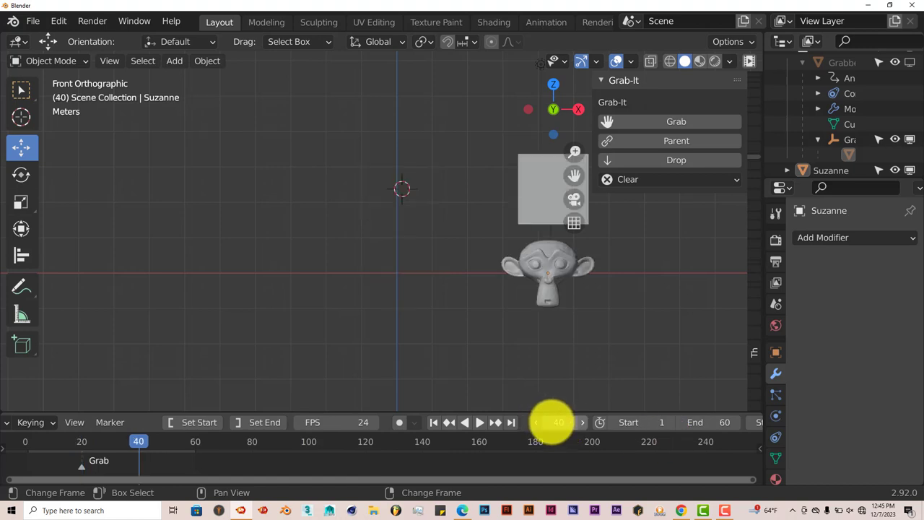
{"action": "left_click", "coordinate": [552, 259]}
{"action": "left_click", "coordinate": [662, 159]}
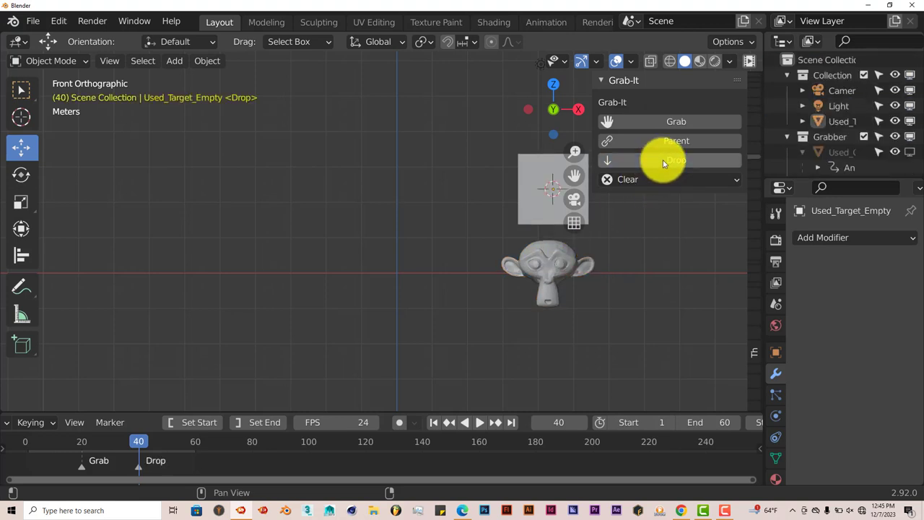
{"action": "left_click", "coordinate": [433, 422]}
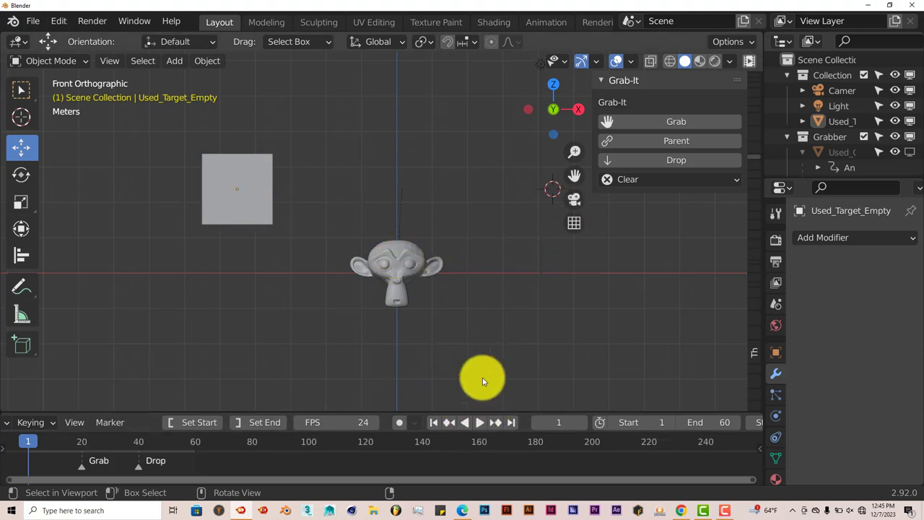
- Play the pick-up animation, then stop it and rewind to frame 1
{"action": "left_click", "coordinate": [479, 422]}
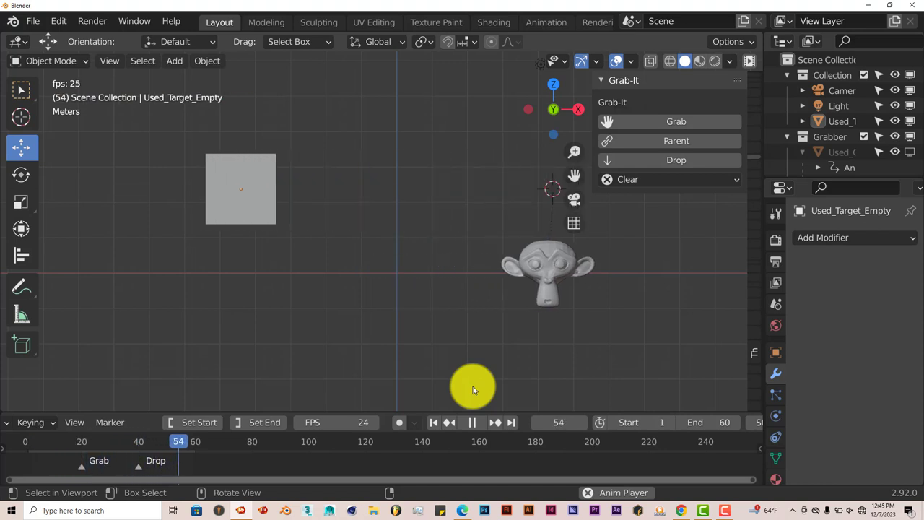
{"action": "left_click", "coordinate": [473, 423]}
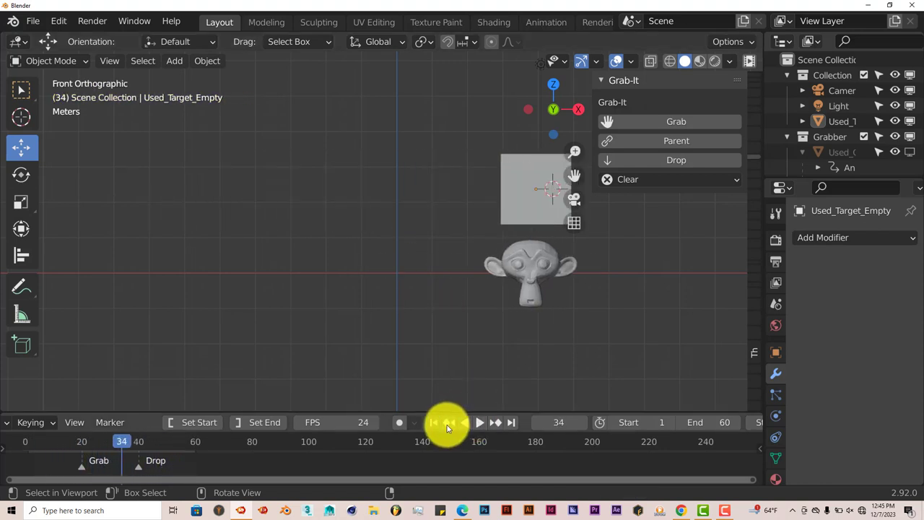
{"action": "left_click", "coordinate": [433, 422]}
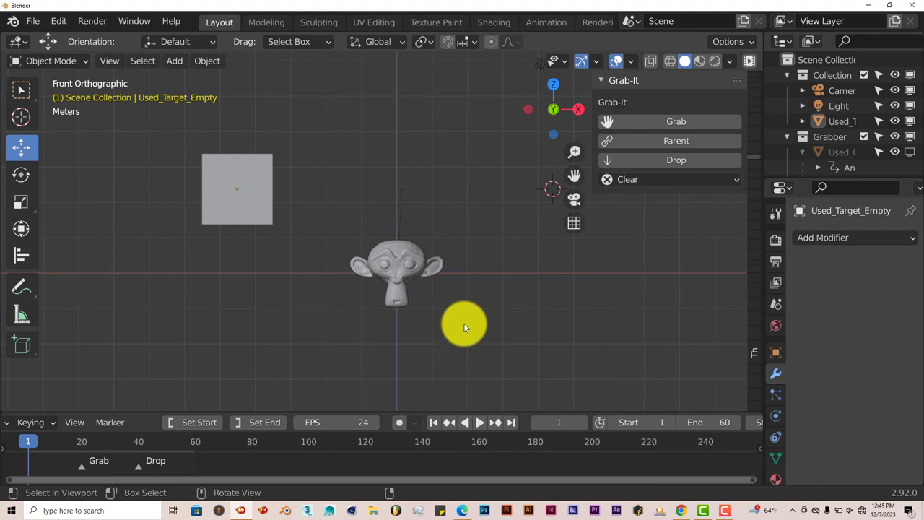
- Load grab it tut 1.blend from the recent files list, choosing Don't Save for the current scene
{"action": "left_click", "coordinate": [37, 25]}
{"action": "mouse_move", "coordinate": [56, 72]}
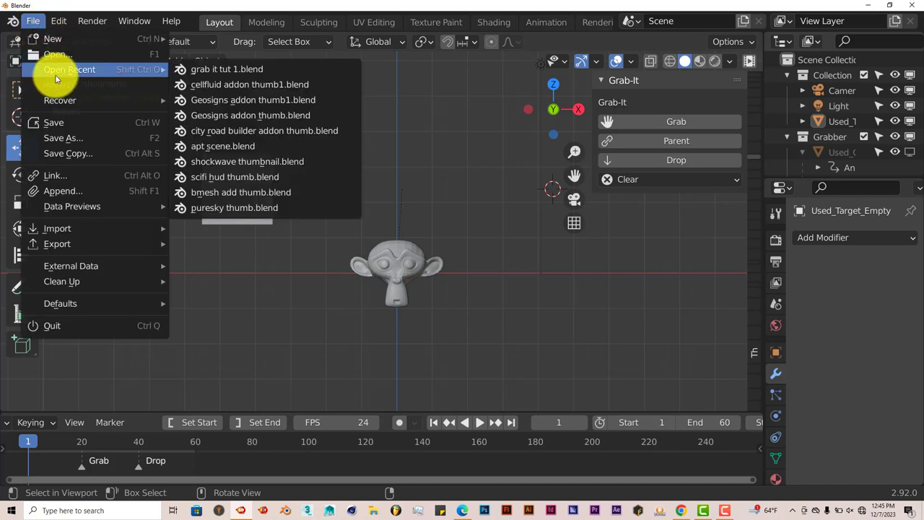
{"action": "left_click", "coordinate": [238, 72]}
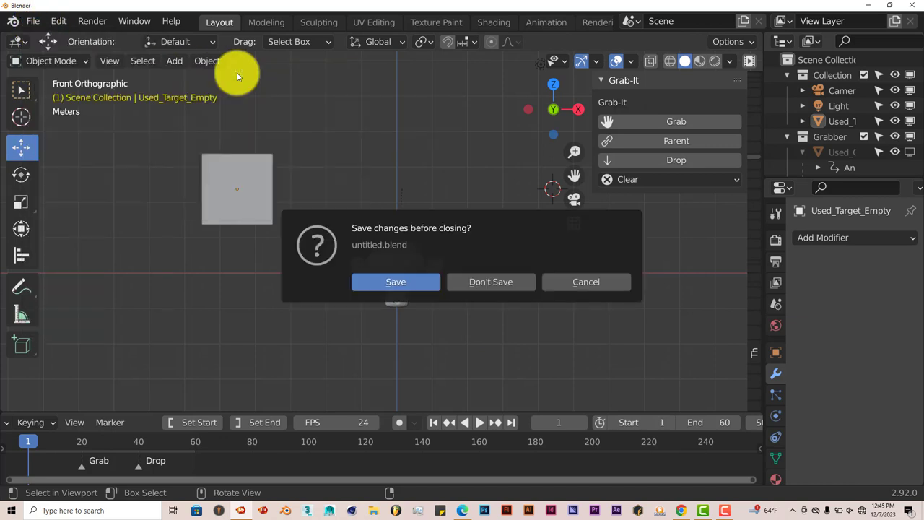
{"action": "left_click", "coordinate": [498, 283]}
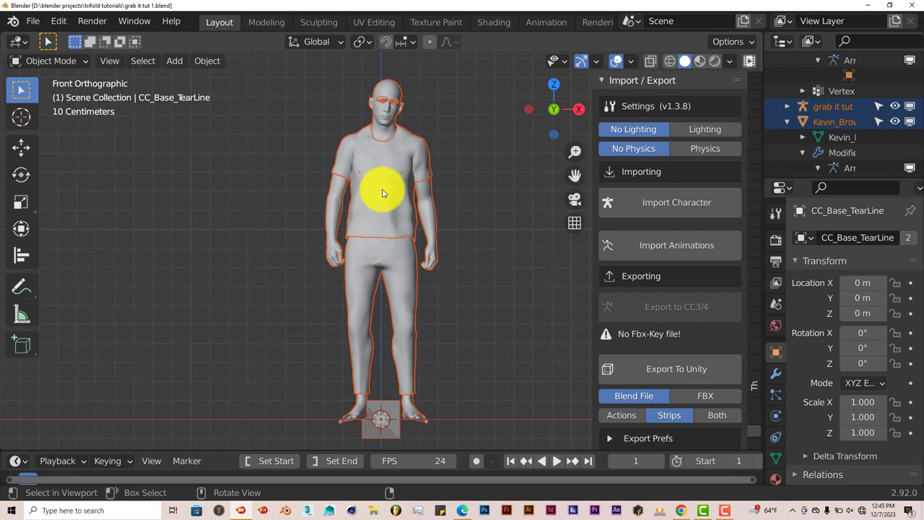
{"action": "left_click", "coordinate": [556, 461]}
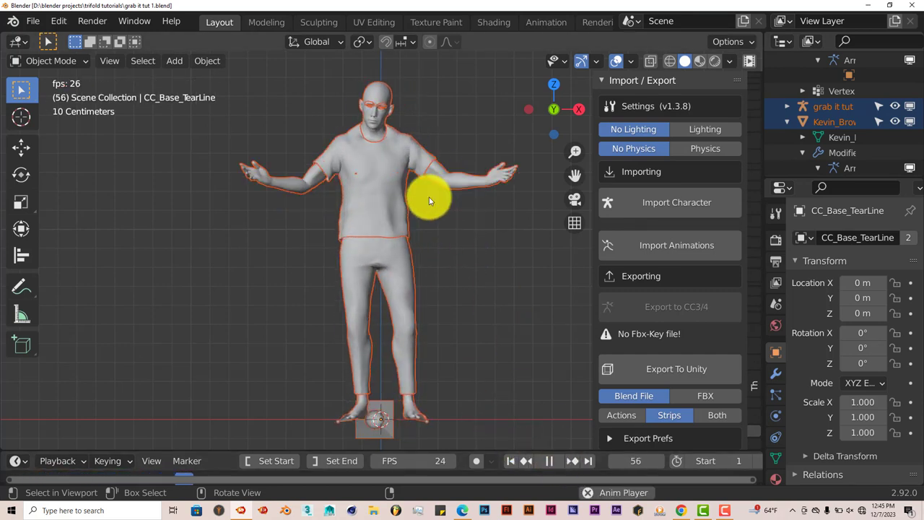
{"action": "left_click", "coordinate": [546, 461]}
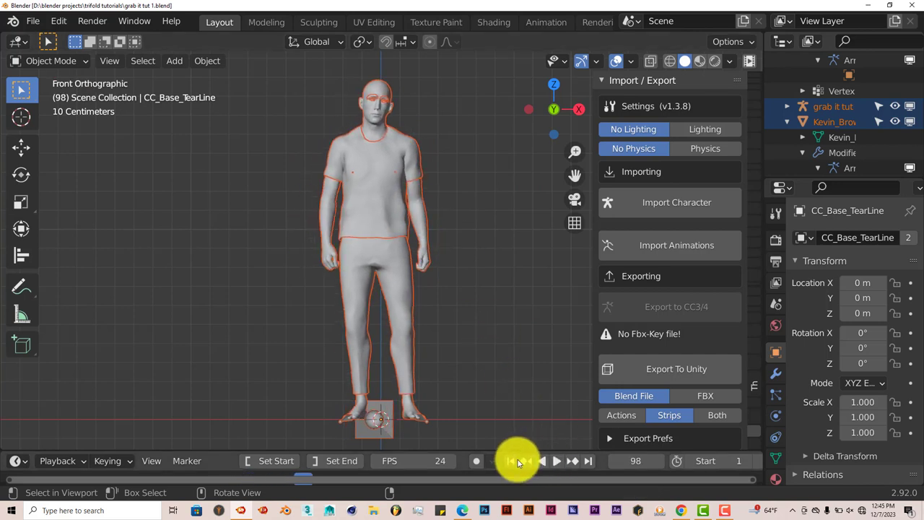
{"action": "left_click", "coordinate": [510, 460]}
{"action": "left_click_drag", "start_coordinate": [575, 177], "coordinate": [429, 273]}
{"action": "scroll", "coordinate": [430, 270], "scroll_direction": "up", "scroll_amount": 4}
{"action": "scroll", "coordinate": [429, 270], "scroll_direction": "down", "scroll_amount": 5}
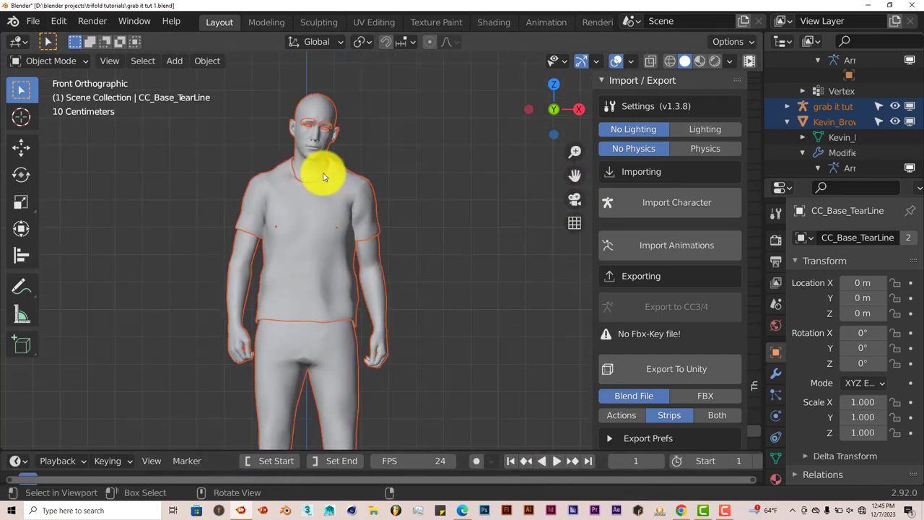
{"action": "scroll", "coordinate": [358, 244], "scroll_direction": "up", "scroll_amount": 4}
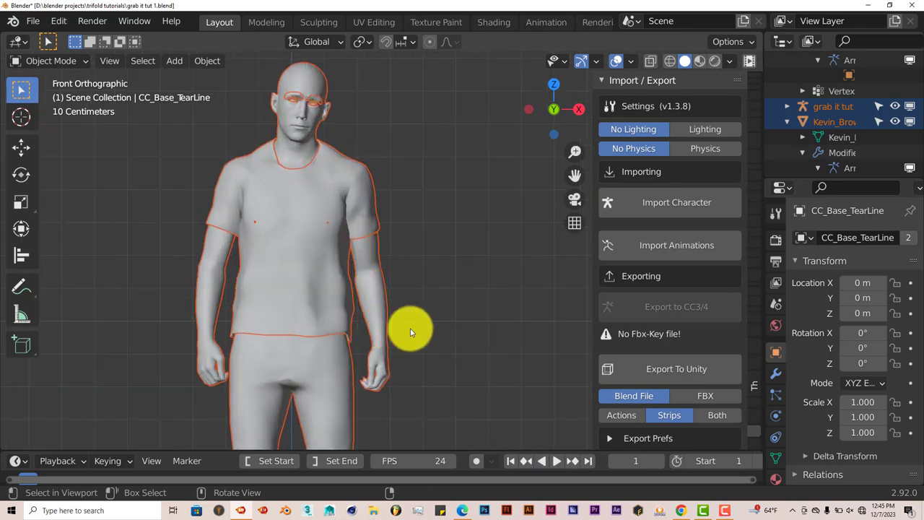
{"action": "scroll", "coordinate": [448, 335], "scroll_direction": "down", "scroll_amount": 1}
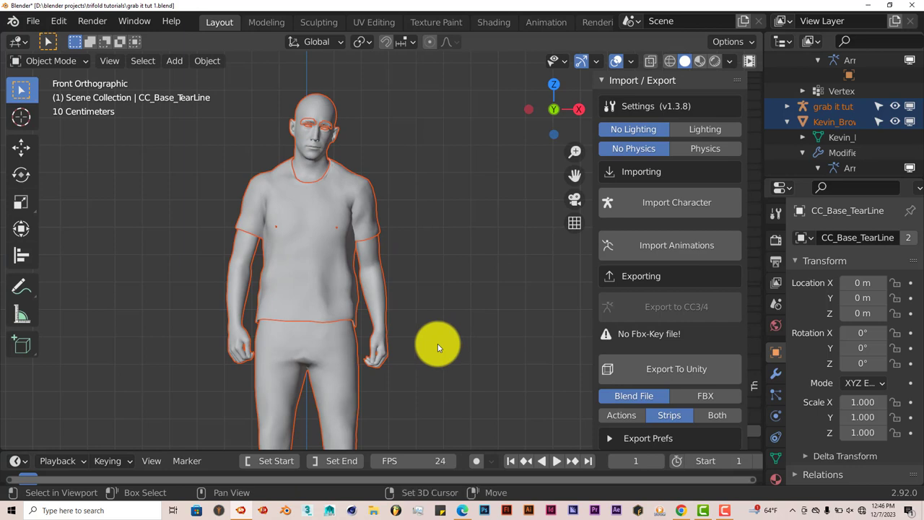
- Add a cube mesh and scale it down to 0.142
{"action": "key", "text": "shift+a"}
{"action": "mouse_move", "coordinate": [450, 130]}
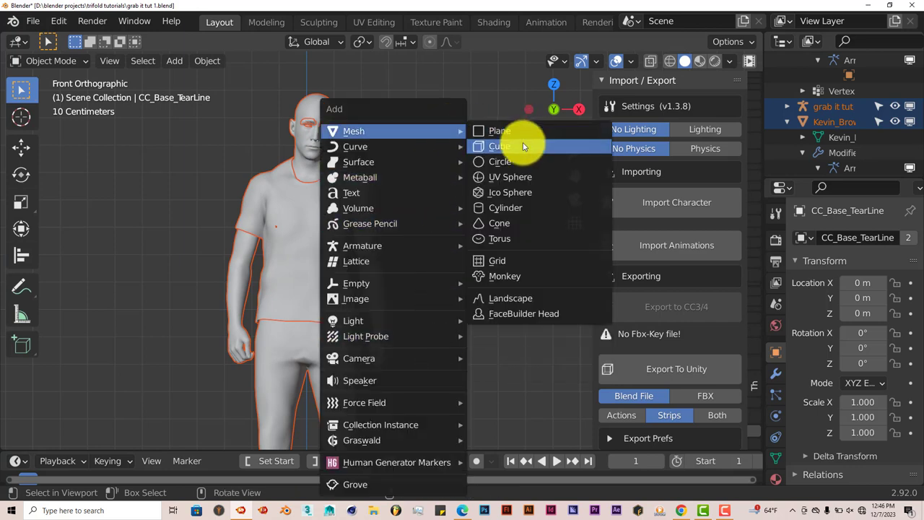
{"action": "left_click", "coordinate": [523, 144]}
{"action": "scroll", "coordinate": [396, 282], "scroll_direction": "down", "scroll_amount": 4}
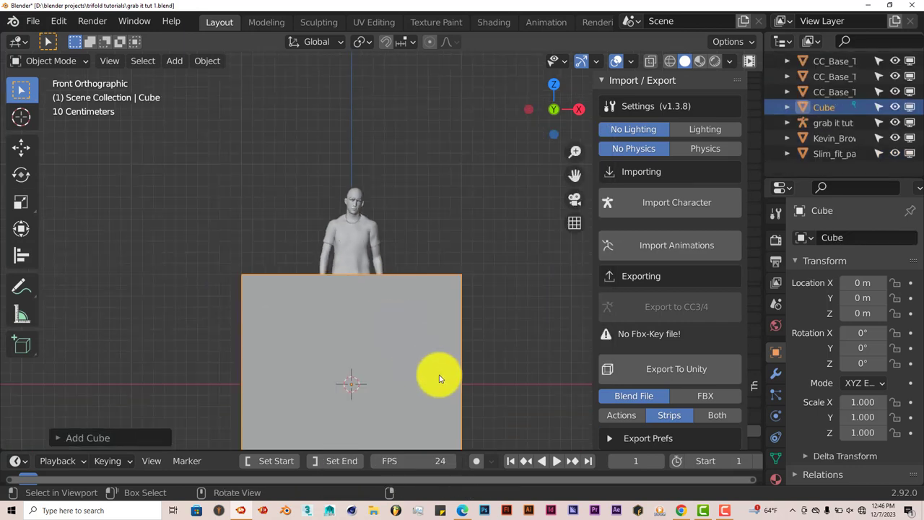
{"action": "key", "text": "s"}
{"action": "left_click", "coordinate": [352, 374]}
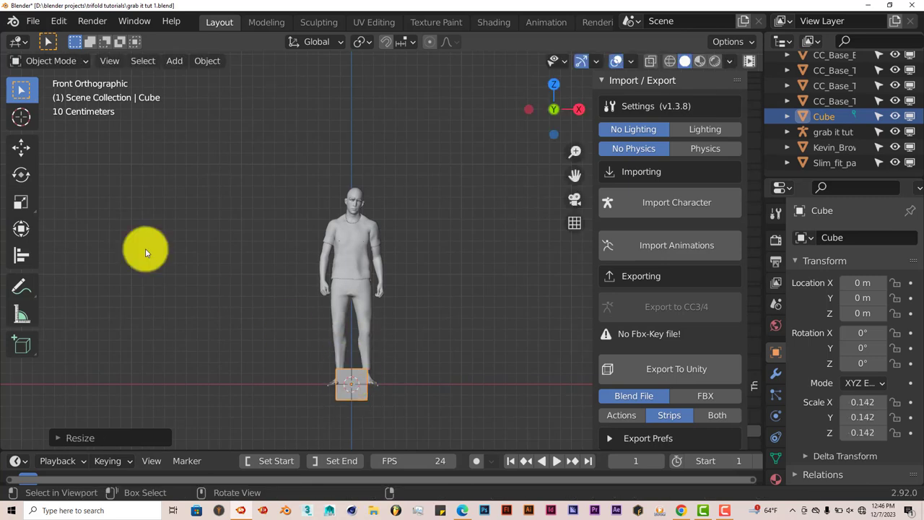
- Move the cube beside the hand at X 0.248 m, Z 0.7117 m, shrinking it to 0.079
{"action": "left_click", "coordinate": [21, 147]}
{"action": "left_click_drag", "start_coordinate": [414, 382], "coordinate": [462, 386]}
{"action": "left_click_drag", "start_coordinate": [402, 324], "coordinate": [402, 247]}
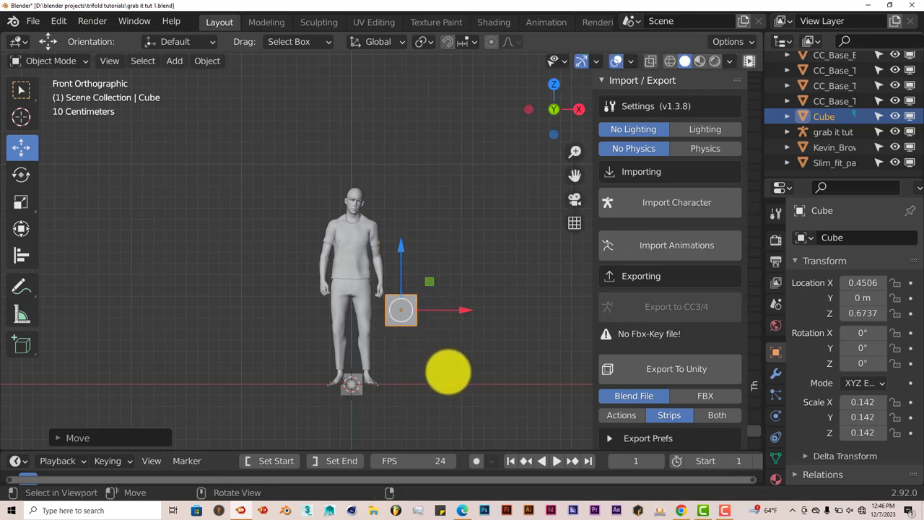
{"action": "key", "text": "s"}
{"action": "left_click", "coordinate": [428, 348]}
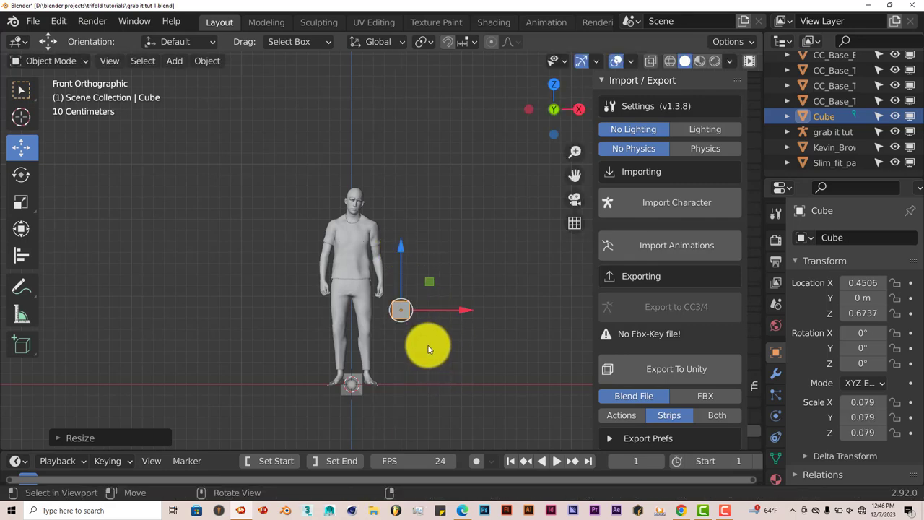
{"action": "scroll", "coordinate": [426, 347], "scroll_direction": "up", "scroll_amount": 3}
{"action": "scroll", "coordinate": [533, 264], "scroll_direction": "down", "scroll_amount": 1}
{"action": "left_click_drag", "start_coordinate": [578, 174], "coordinate": [574, 143]}
- Nudge the cube up to hand height, then select CC_Base_Body in the Grab-It sidebar
{"action": "left_click_drag", "start_coordinate": [456, 320], "coordinate": [439, 312]}
{"action": "left_click_drag", "start_coordinate": [382, 269], "coordinate": [377, 254]}
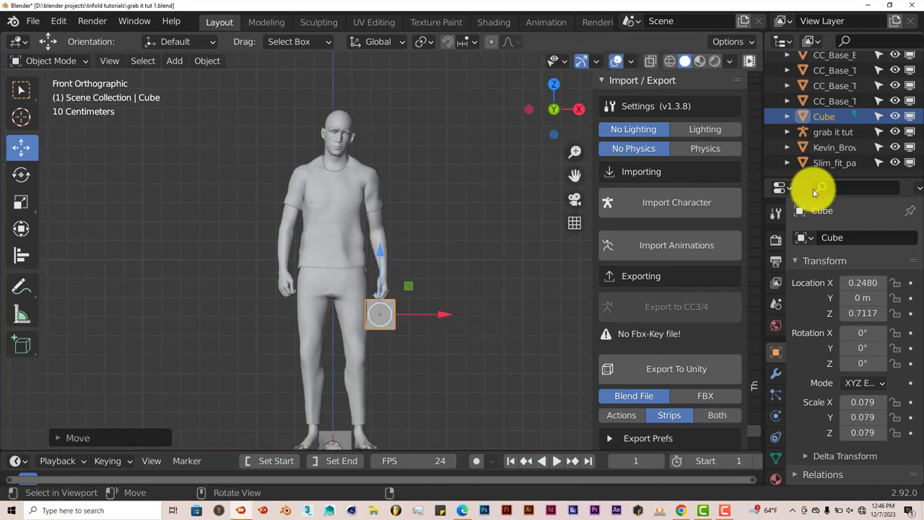
{"action": "left_click", "coordinate": [761, 167]}
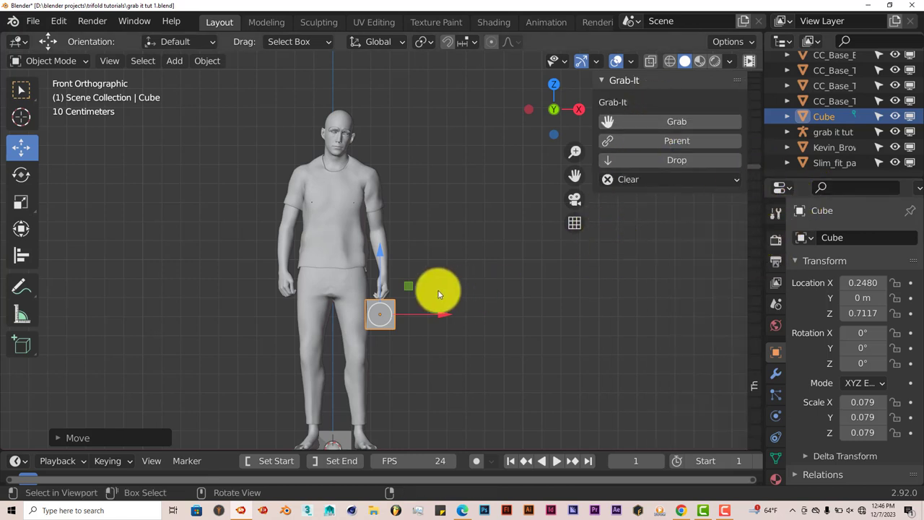
{"action": "scroll", "coordinate": [438, 290], "scroll_direction": "up", "scroll_amount": 2}
{"action": "left_click", "coordinate": [381, 242]}
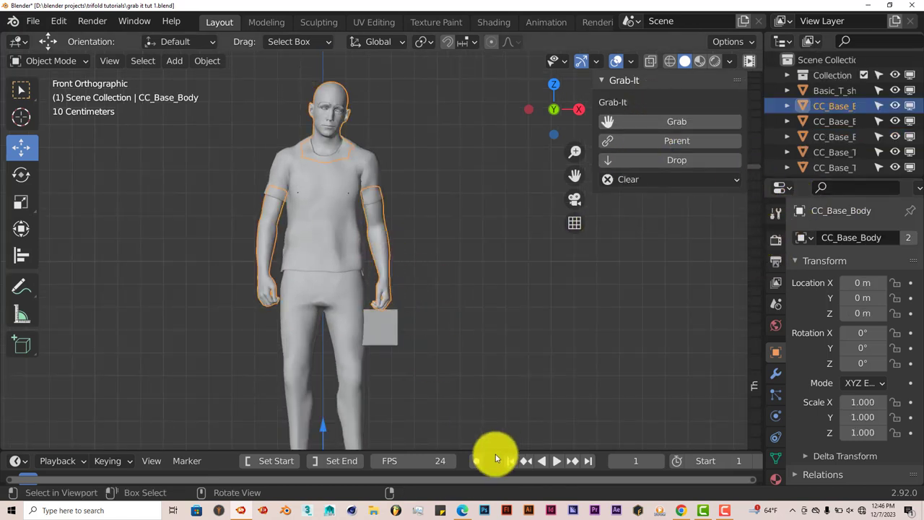
{"action": "left_click_drag", "start_coordinate": [462, 449], "coordinate": [447, 410]}
{"action": "scroll", "coordinate": [404, 322], "scroll_direction": "down", "scroll_amount": 3}
{"action": "scroll", "coordinate": [398, 426], "scroll_direction": "up", "scroll_amount": 1}
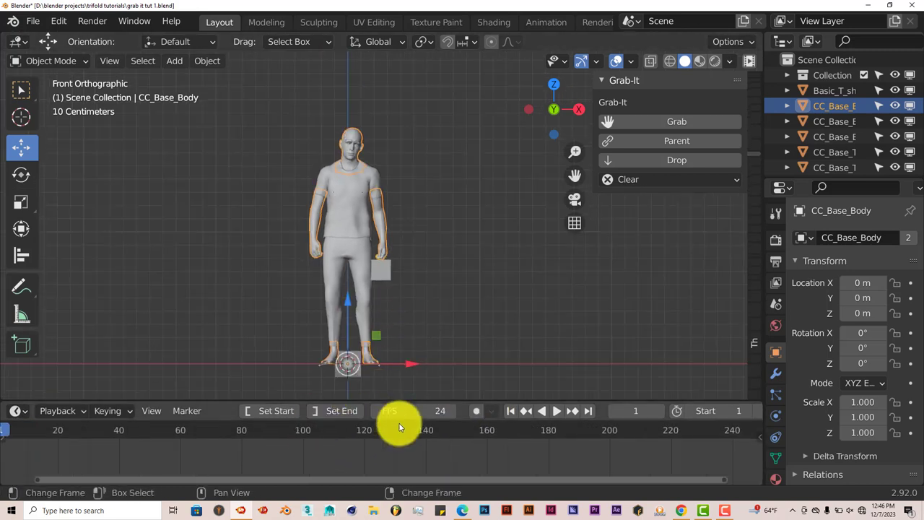
- At frame 24, create a Grab for the character and parent the cube to the grabber
{"action": "left_click_drag", "start_coordinate": [632, 412], "coordinate": [649, 415]}
{"action": "scroll", "coordinate": [463, 320], "scroll_direction": "up", "scroll_amount": 3}
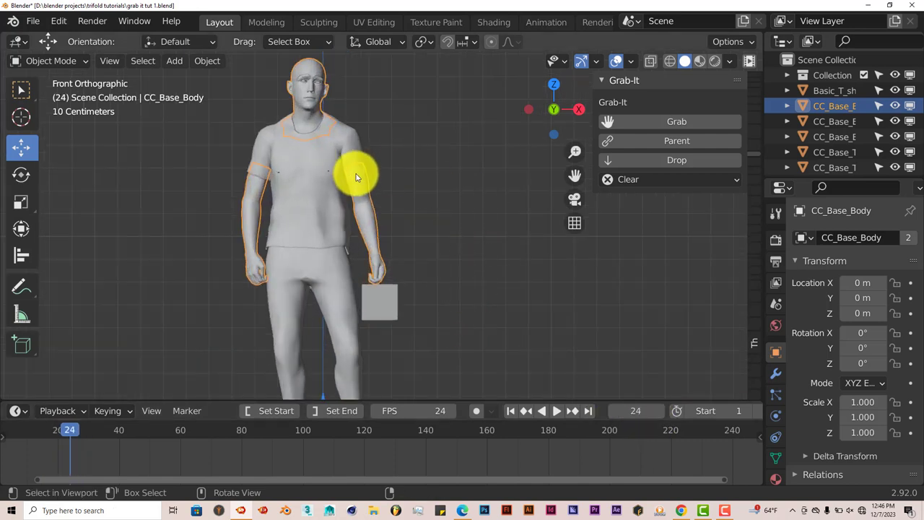
{"action": "left_click", "coordinate": [664, 122]}
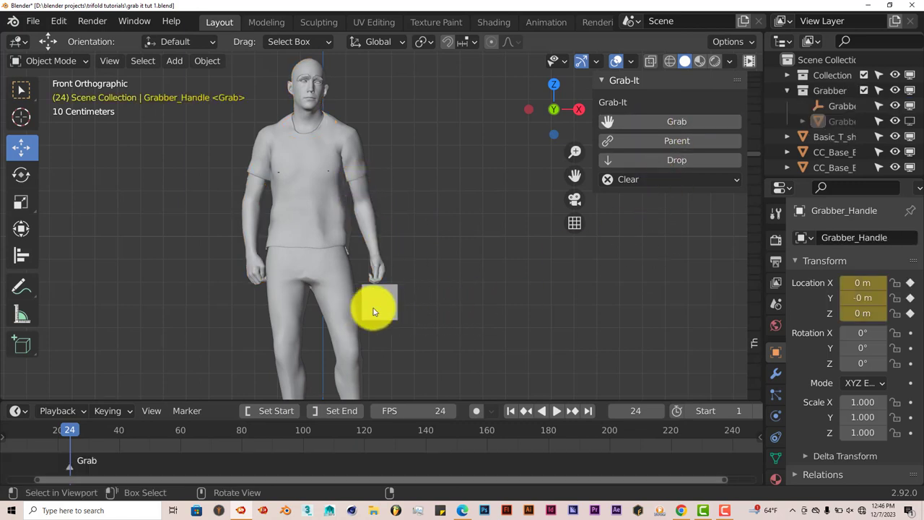
{"action": "left_click", "coordinate": [371, 310]}
{"action": "left_click", "coordinate": [674, 140]}
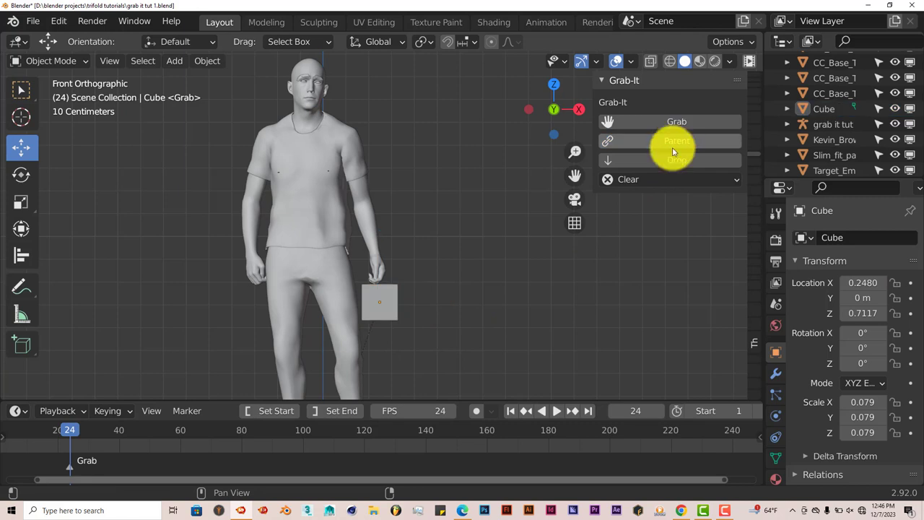
{"action": "left_click", "coordinate": [557, 411]}
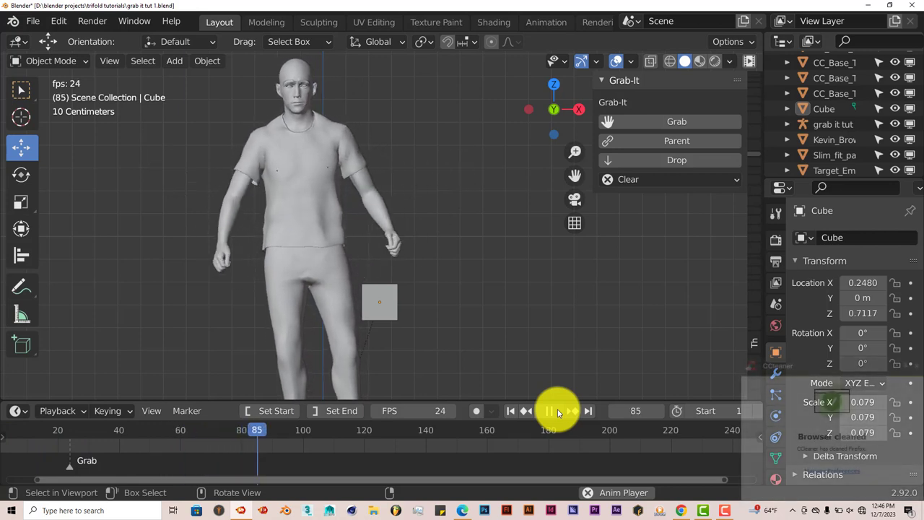
{"action": "left_click", "coordinate": [549, 413]}
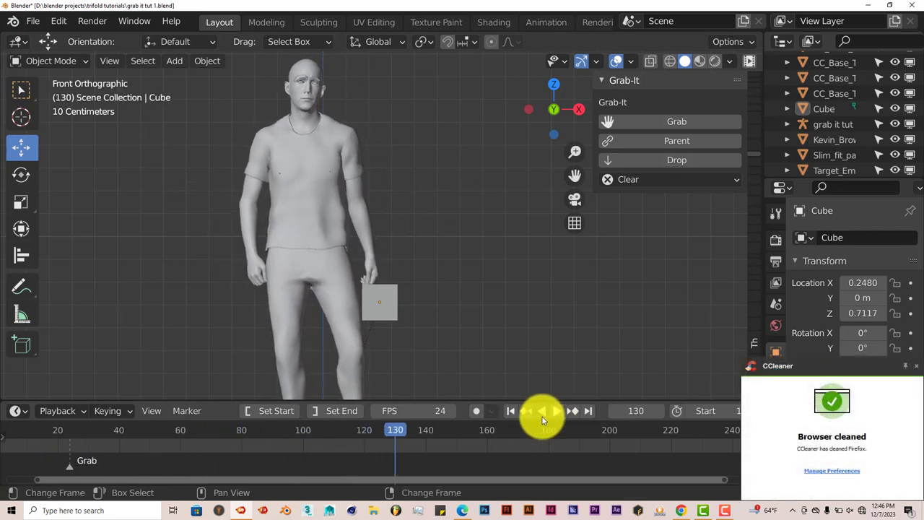
{"action": "left_click", "coordinate": [510, 410]}
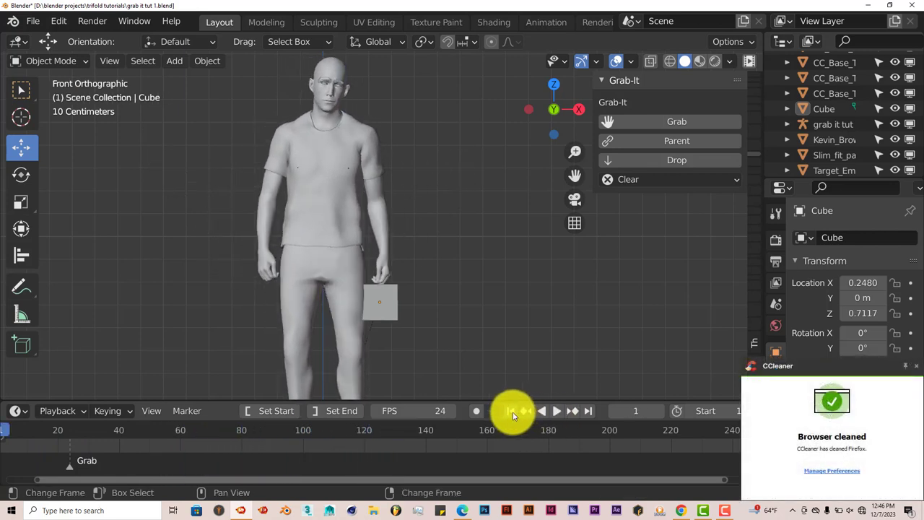
{"action": "left_click", "coordinate": [915, 367]}
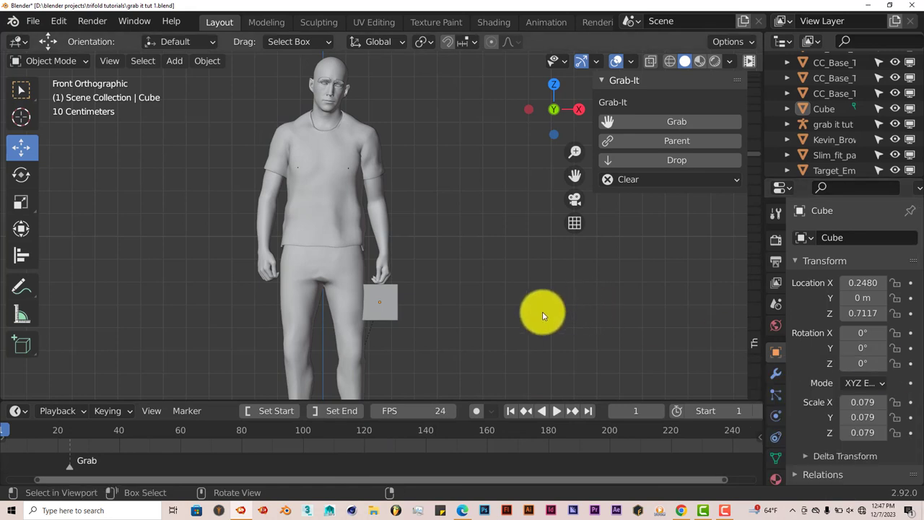